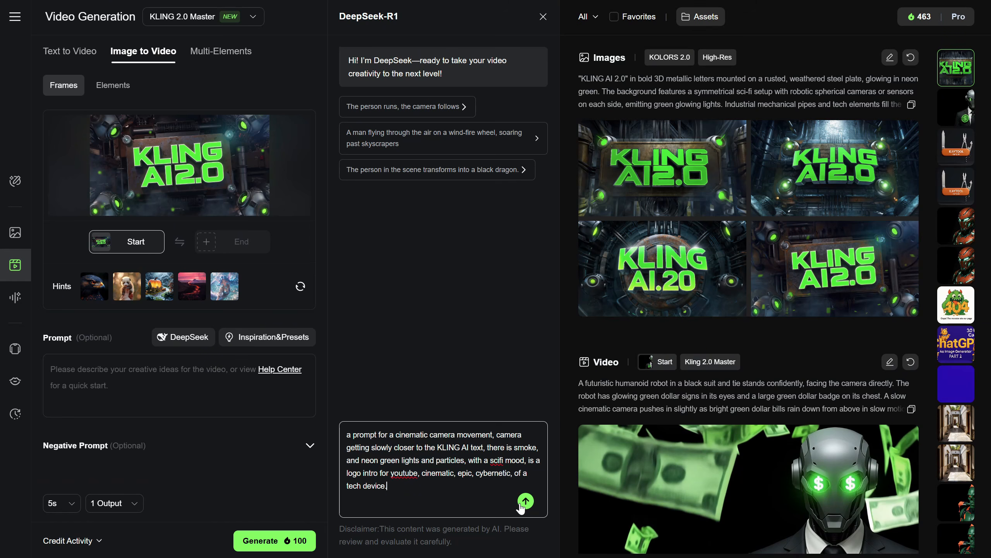
Submit the cinematic KLING AI logo-intro request to DeepSeek and use its generated text as the video prompt
{"action": "left_click", "coordinate": [524, 504]}
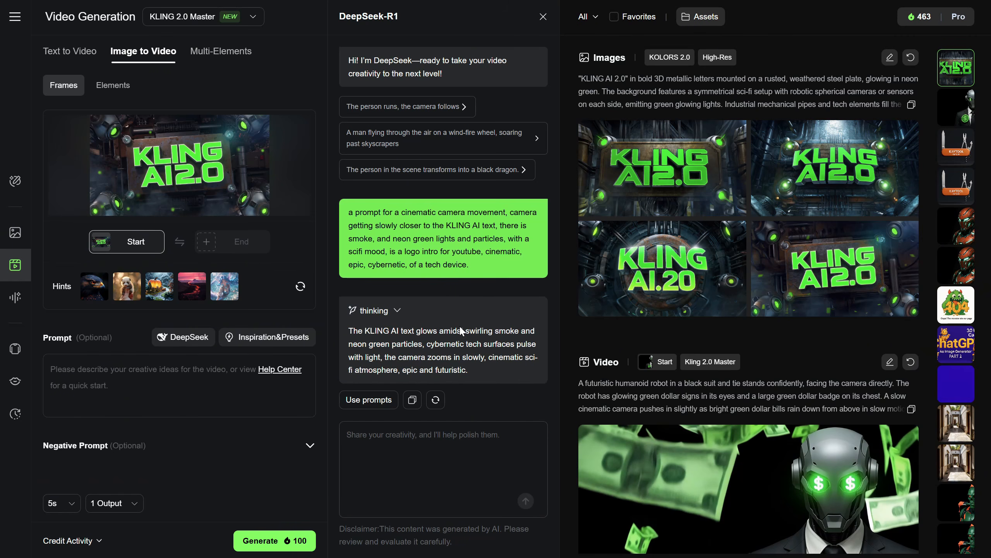
{"action": "left_click_drag", "start_coordinate": [348, 330], "coordinate": [503, 373]}
{"action": "left_click", "coordinate": [413, 403]}
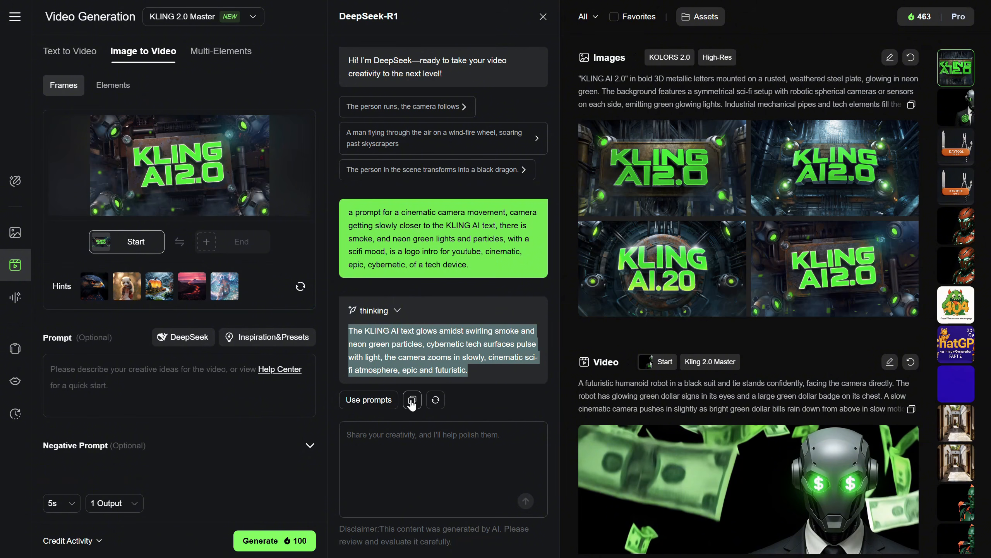
{"action": "left_click", "coordinate": [367, 403]}
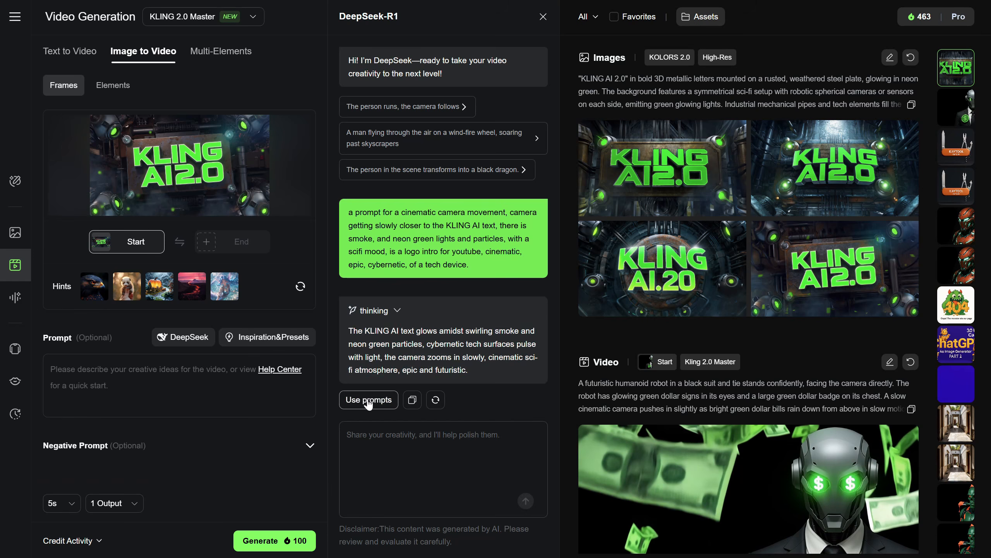
{"action": "left_click", "coordinate": [402, 432]}
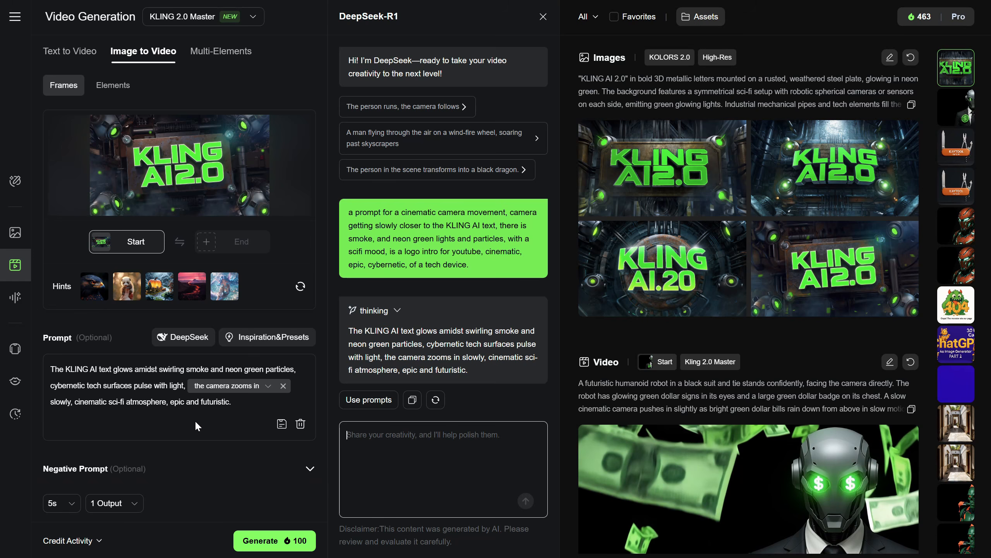
{"action": "left_click", "coordinate": [224, 416]}
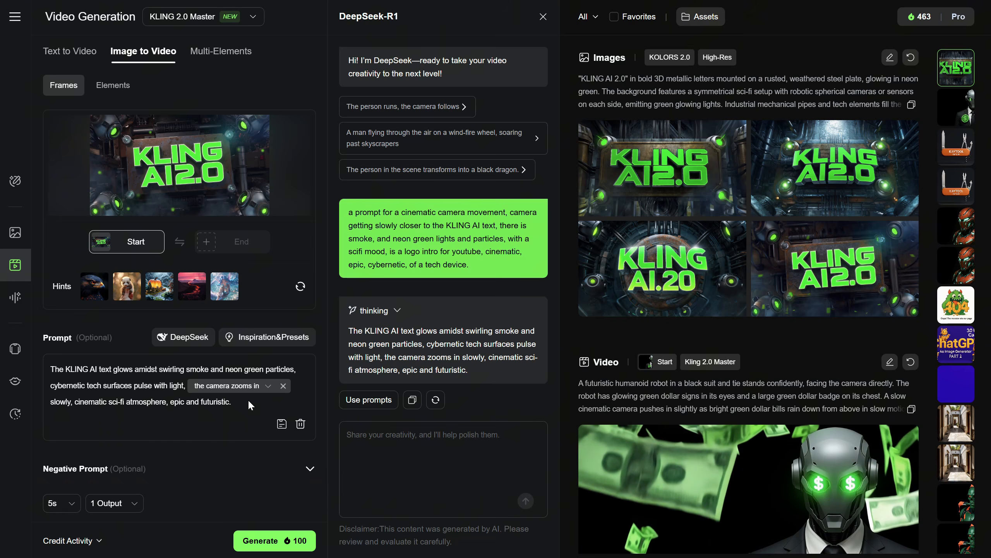
Examine the alternatives for the prompt's camera zoom phrase and the optional negative prompt section
{"action": "left_click", "coordinate": [268, 386]}
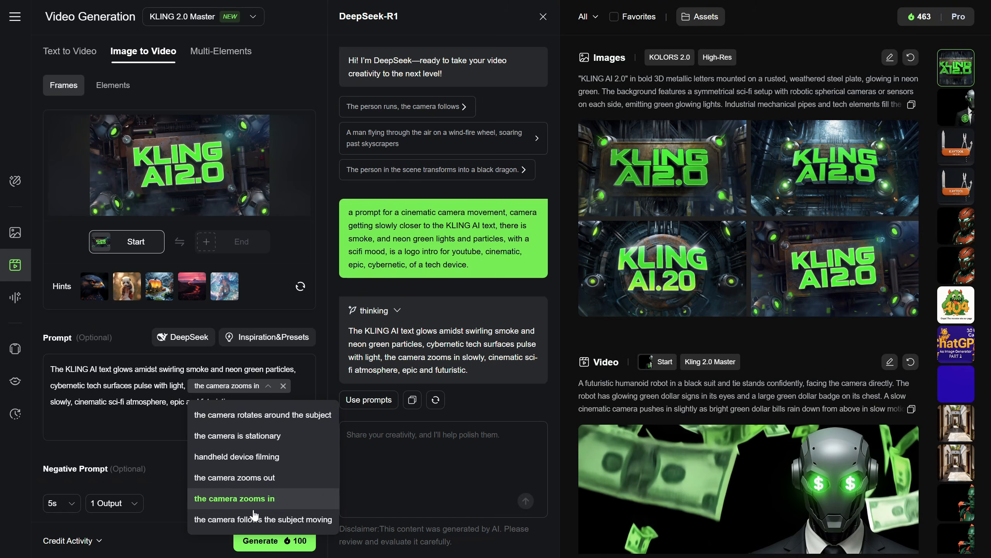
{"action": "left_click", "coordinate": [155, 424]}
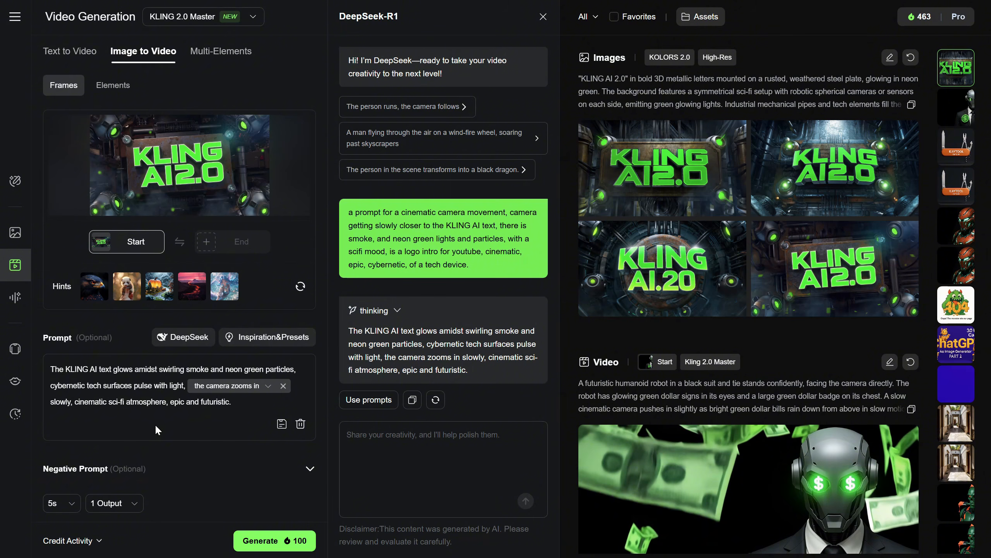
{"action": "left_click", "coordinate": [310, 468]}
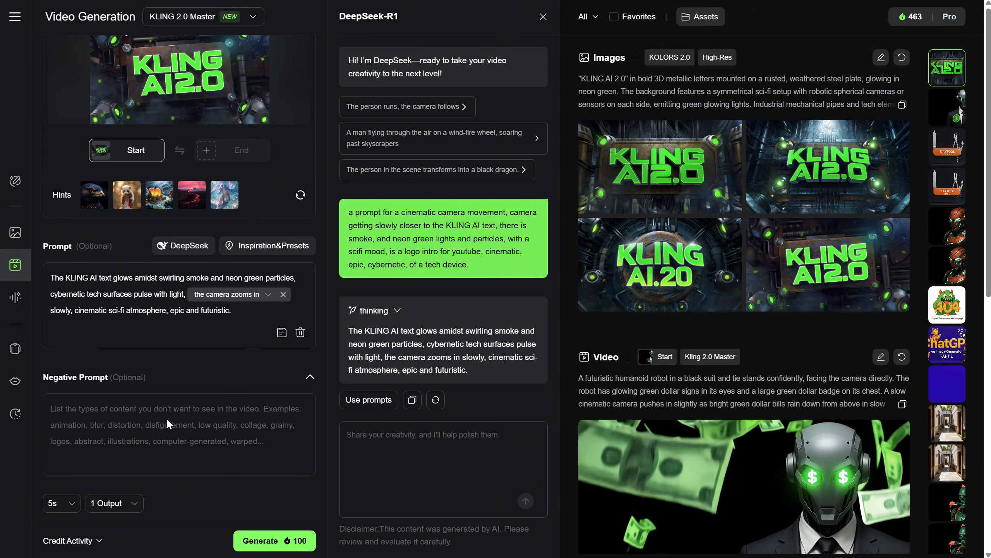
{"action": "left_click", "coordinate": [309, 378]}
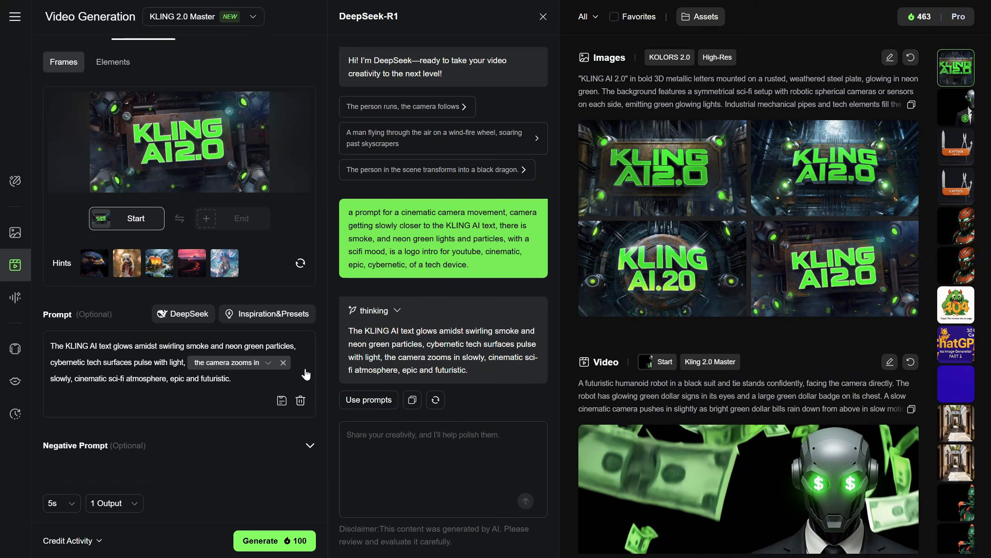
Try the 10s video duration and return it to 5s
{"action": "left_click", "coordinate": [62, 502]}
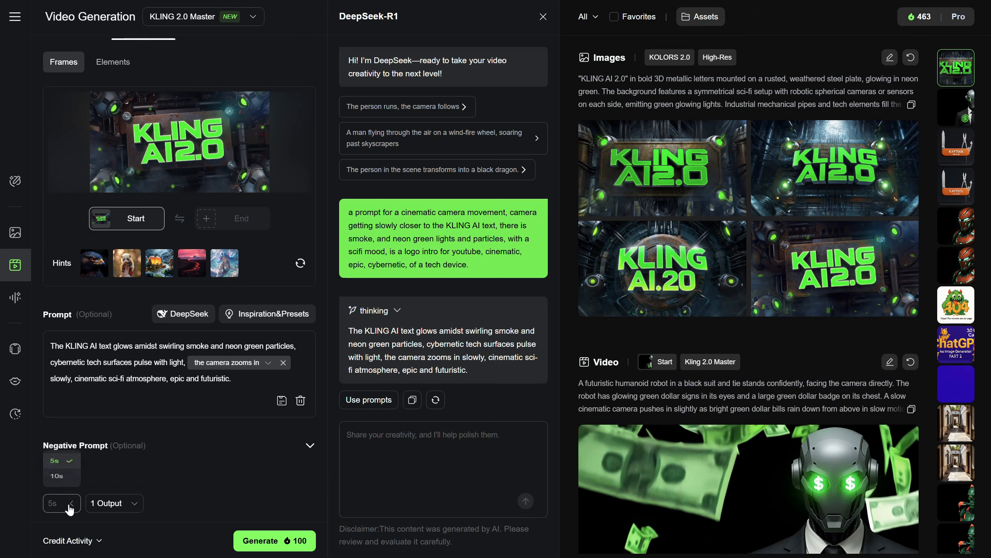
{"action": "left_click", "coordinate": [58, 471]}
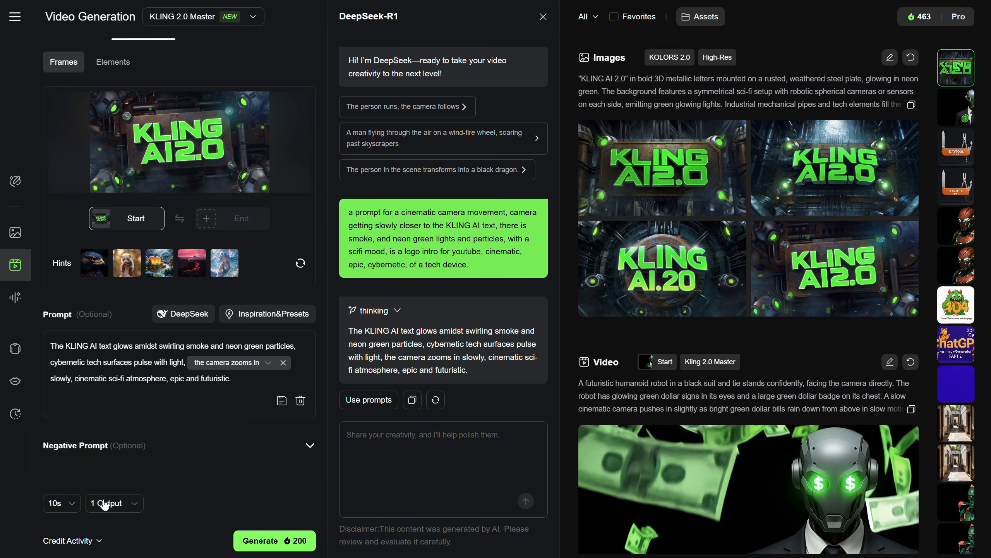
{"action": "left_click", "coordinate": [62, 503]}
{"action": "left_click", "coordinate": [54, 456]}
Close the DeepSeek assistant and generate the KLING AI 2.0 logo video from the start frame
{"action": "left_click", "coordinate": [543, 17]}
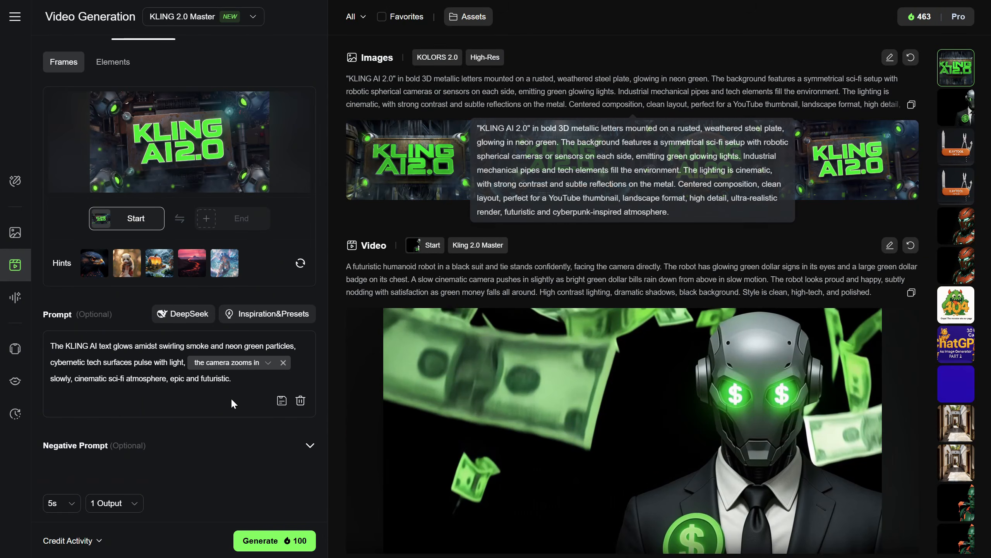
{"action": "left_click", "coordinate": [277, 546]}
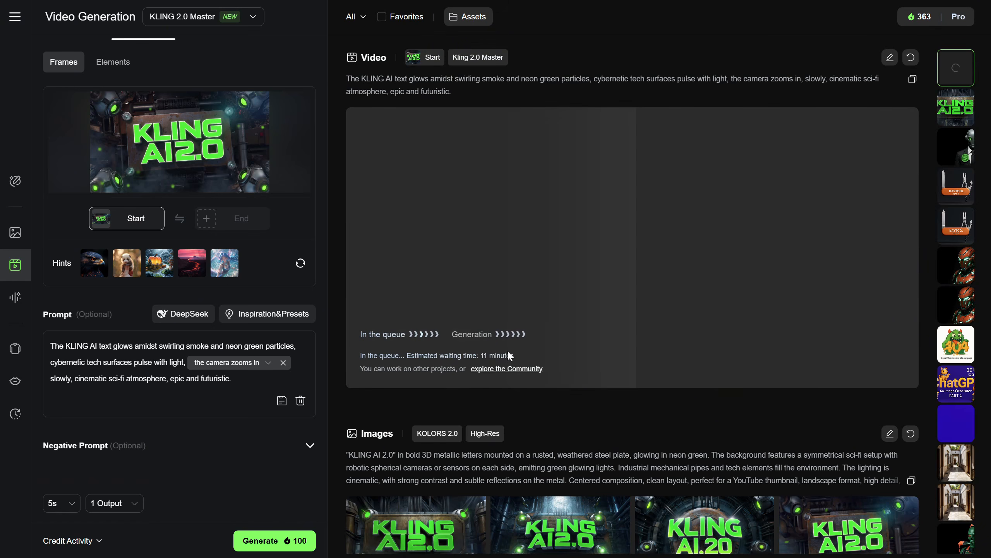
Play the previously generated Kling 2.0 Master video of the suited robot with dollar-sign eyes
{"action": "left_click", "coordinate": [956, 146]}
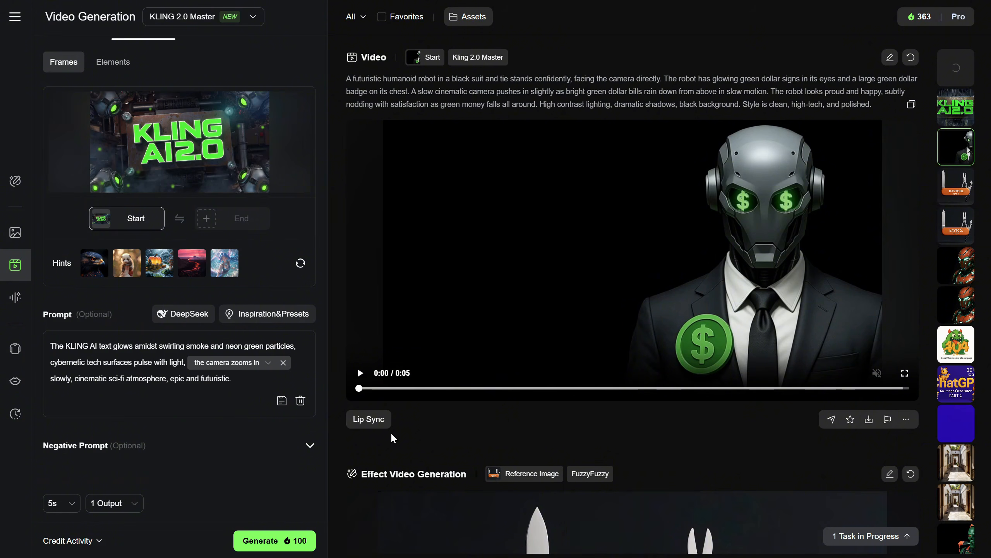
{"action": "left_click", "coordinate": [361, 374]}
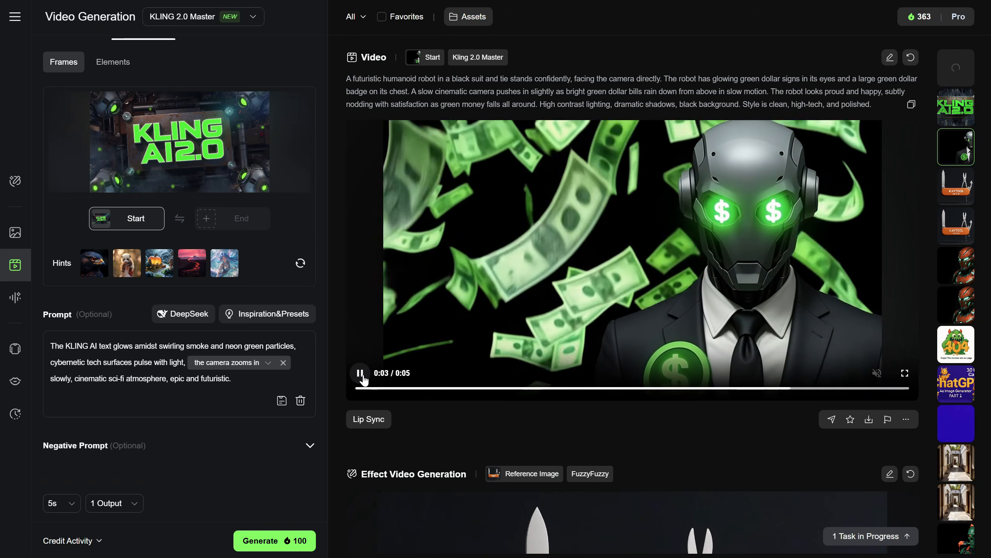
Try the KLING 1.6 video model and return to KLING 2.0 Master
{"action": "left_click", "coordinate": [248, 16]}
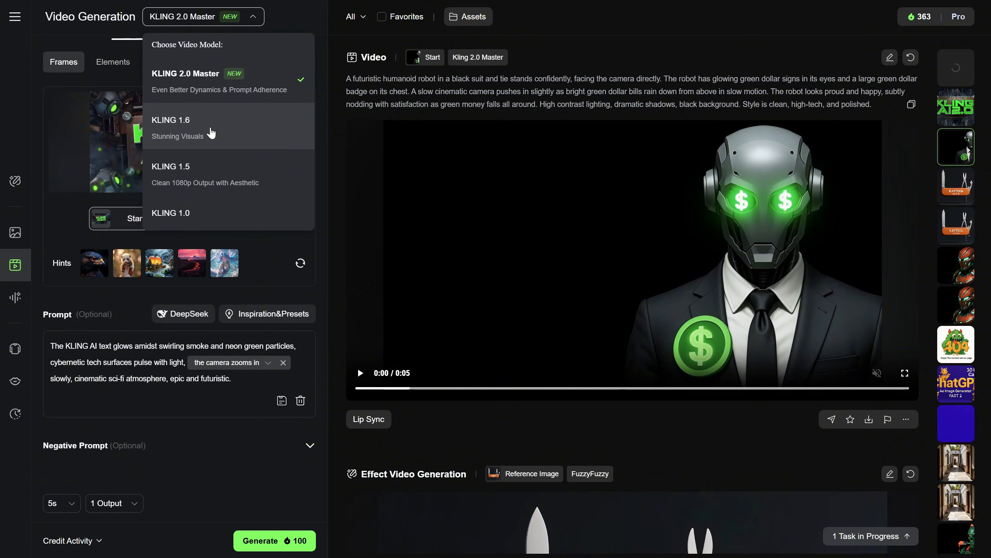
{"action": "left_click", "coordinate": [211, 133]}
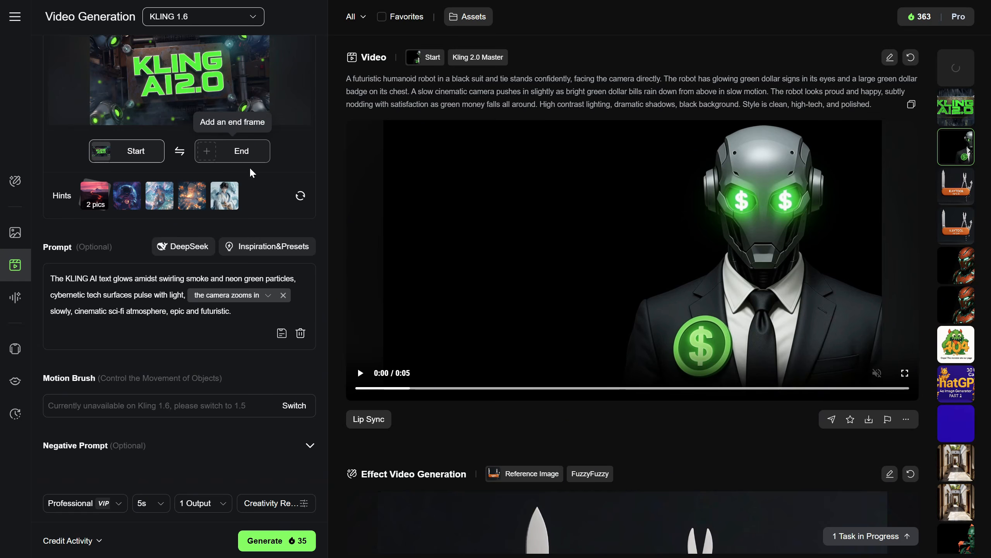
{"action": "left_click", "coordinate": [230, 20]}
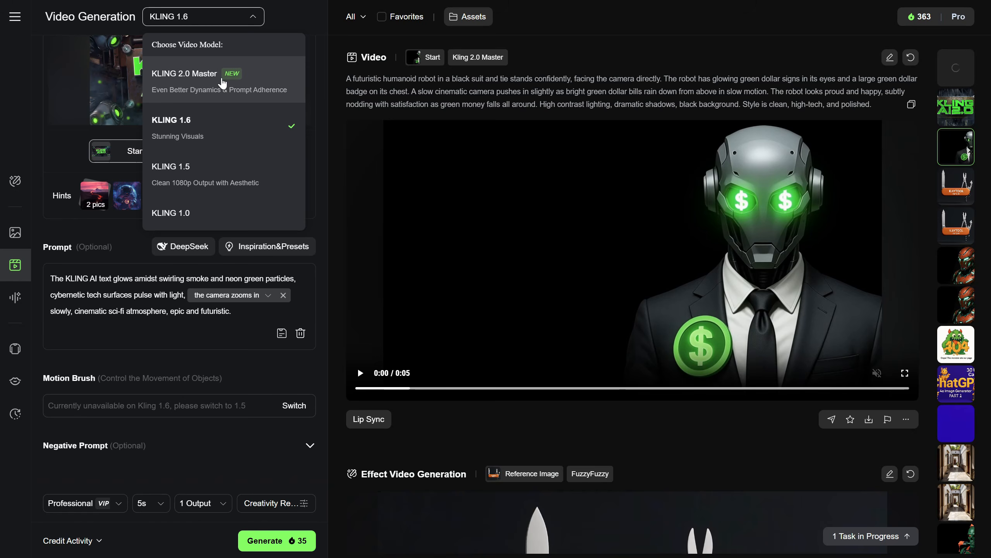
{"action": "left_click", "coordinate": [222, 83]}
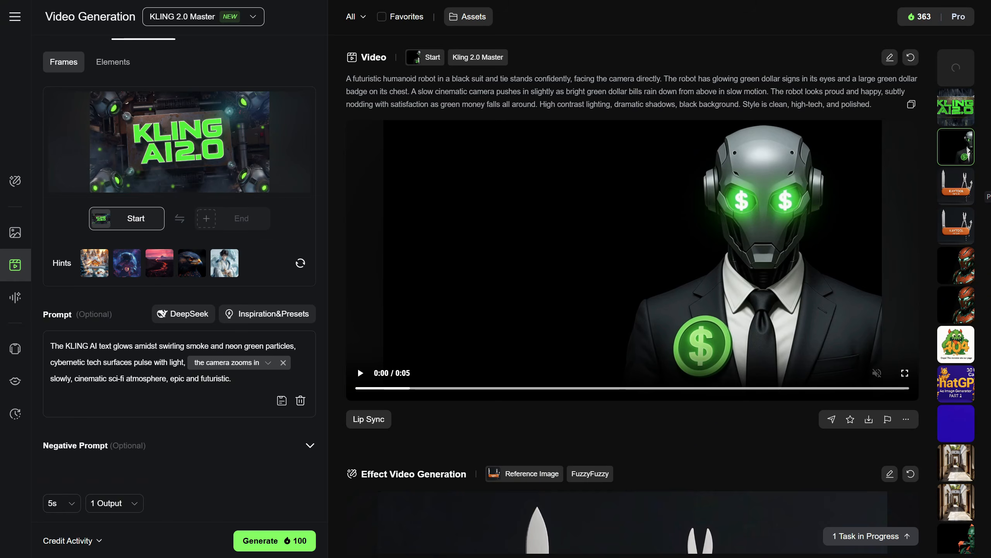
Play the earlier Kling 1.6 videos of the orange-armored robot and the 80s neon-lit woman
{"action": "left_click", "coordinate": [958, 268]}
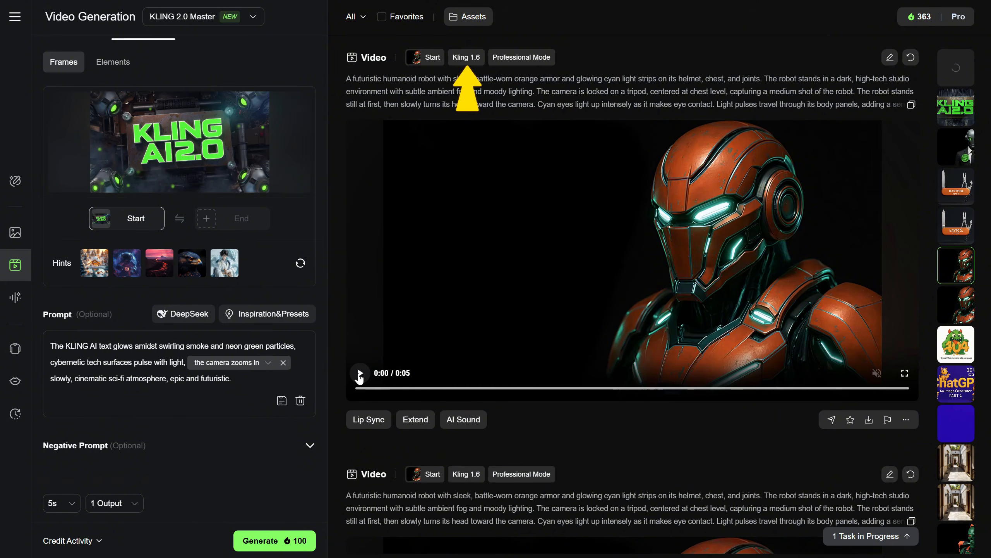
{"action": "left_click", "coordinate": [359, 374]}
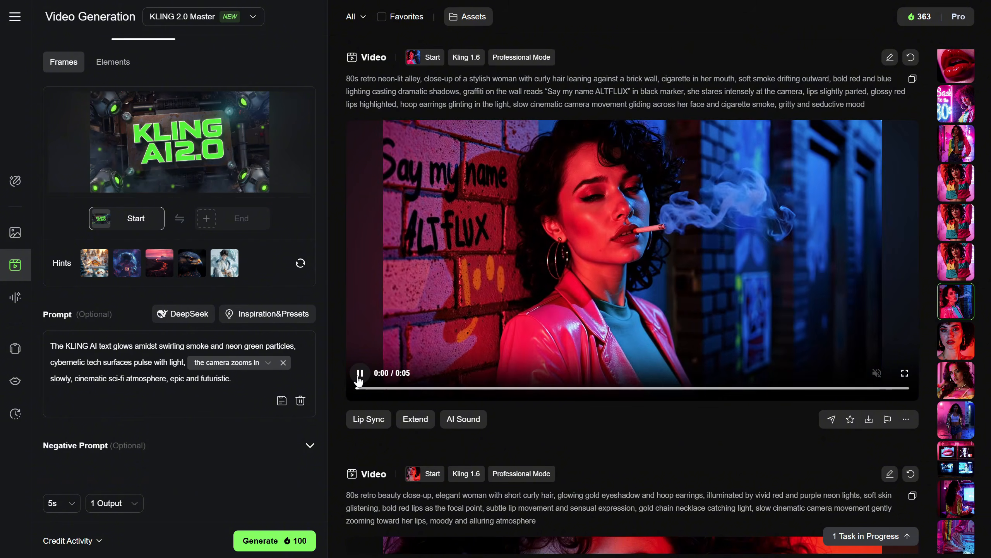
{"action": "left_click", "coordinate": [359, 375]}
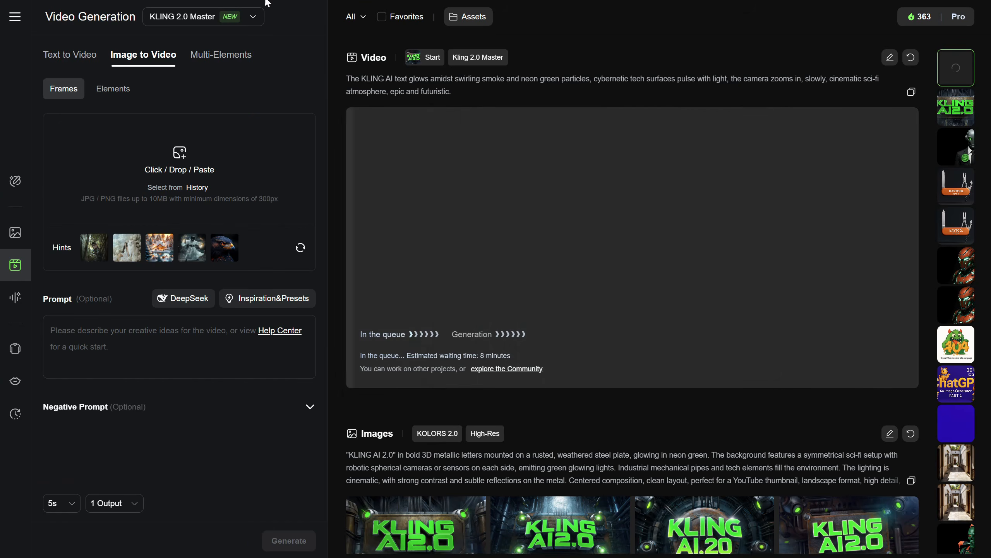
In Text to Video, ask DeepSeek for "a prompt for a geisha robot walking elegantly through a fantasy alley with sakura blossom trees, petals flying cinematic, beautiful scene"
{"action": "left_click", "coordinate": [74, 58]}
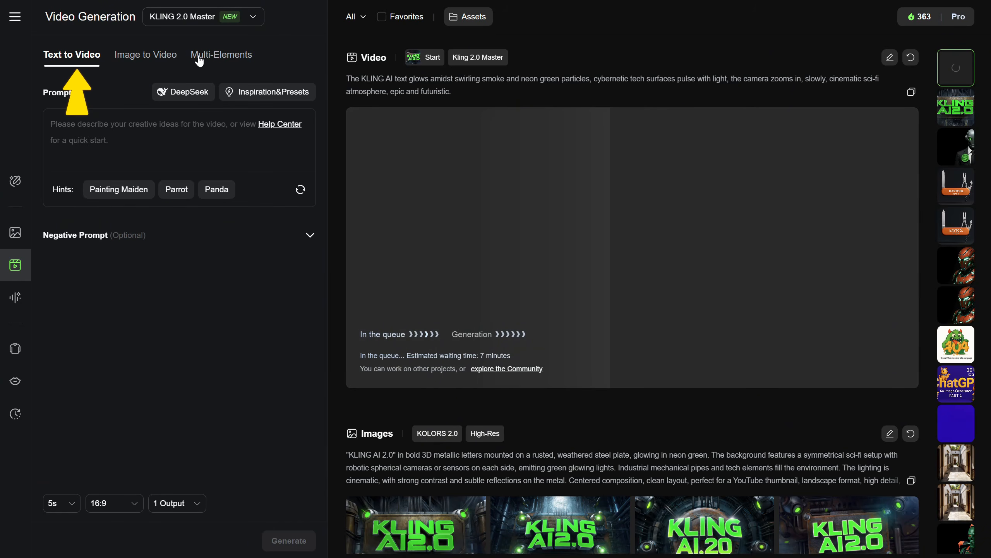
{"action": "left_click", "coordinate": [191, 92]}
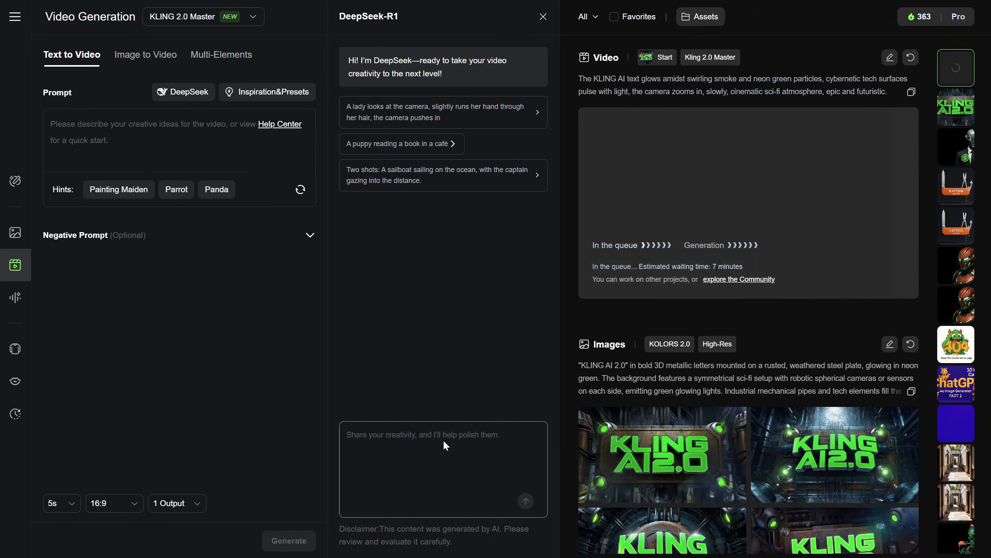
{"action": "type", "text": "a prompt for a geisha robot walking elegantly through a fantasy aley wi"}
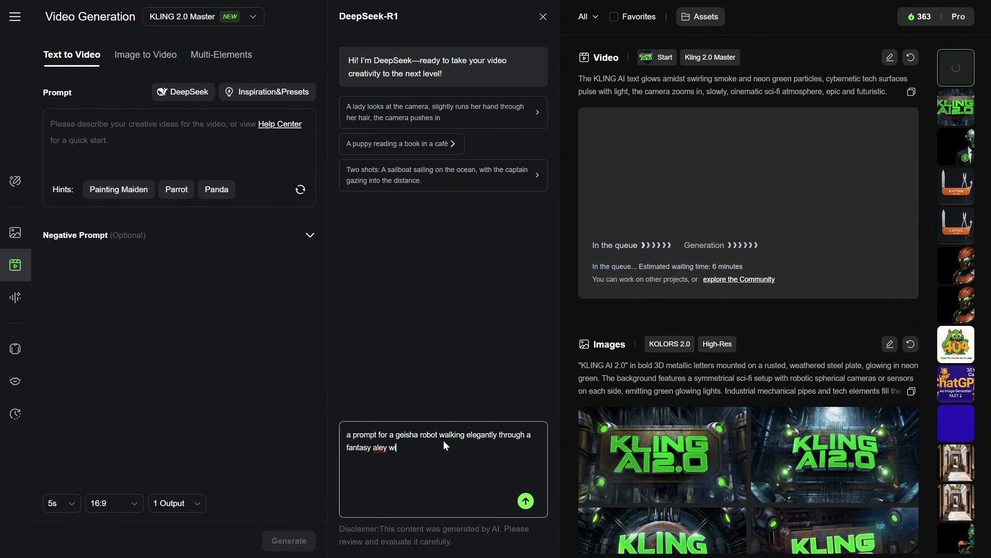
{"action": "key", "text": "BackSpace"}
{"action": "key", "text": "BackSpace"}
{"action": "key", "text": "BackSpace"}
{"action": "key", "text": "BackSpace"}
{"action": "key", "text": "BackSpace"}
{"action": "type", "text": "ley with sakura blossom trees, petals flying cinematic, beautiful sce"}
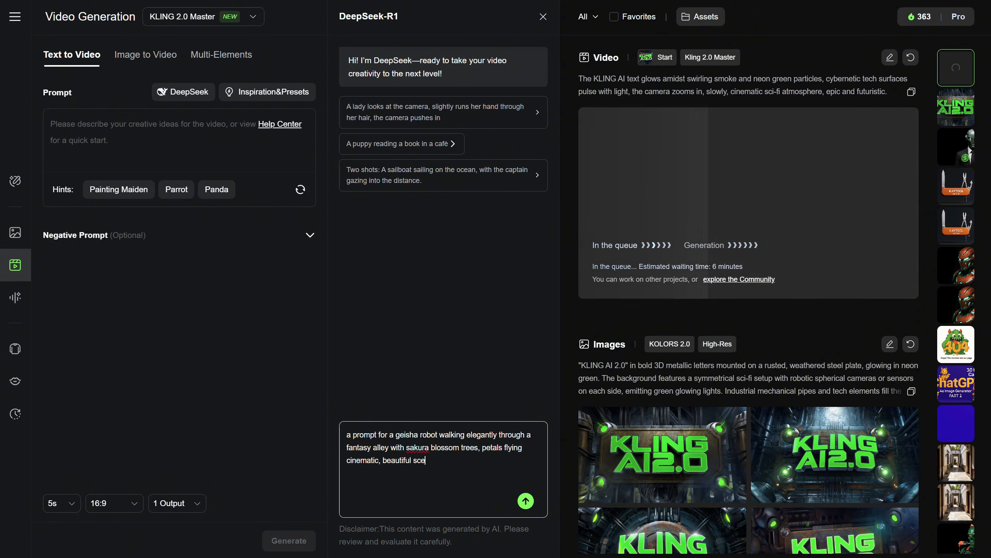
{"action": "type", "text": "ne"}
{"action": "key", "text": "Return"}
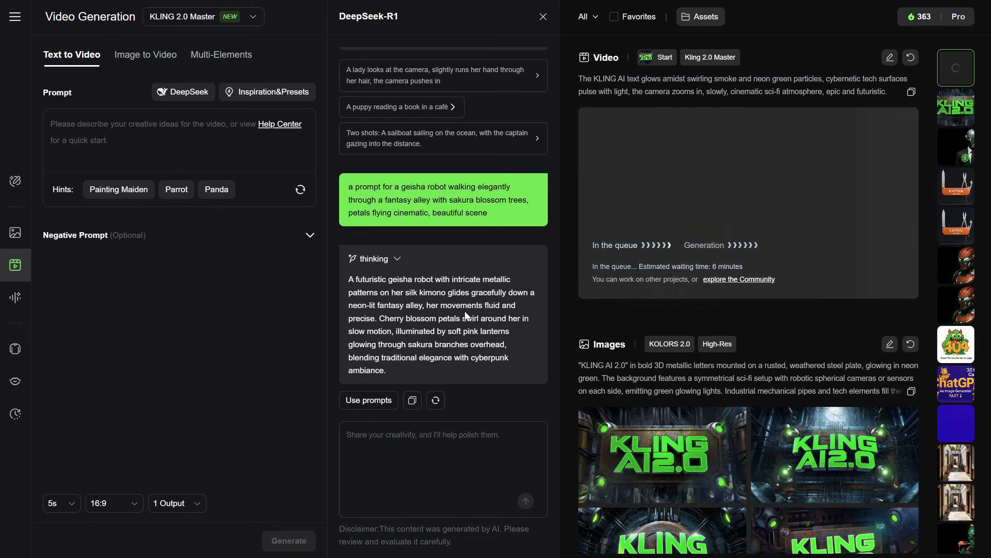
Ask DeepSeek to refine the geisha robot prompt with "more epic, more cinematic and beautiful"
{"action": "left_click", "coordinate": [406, 434]}
{"action": "type", "text": "more ep"}
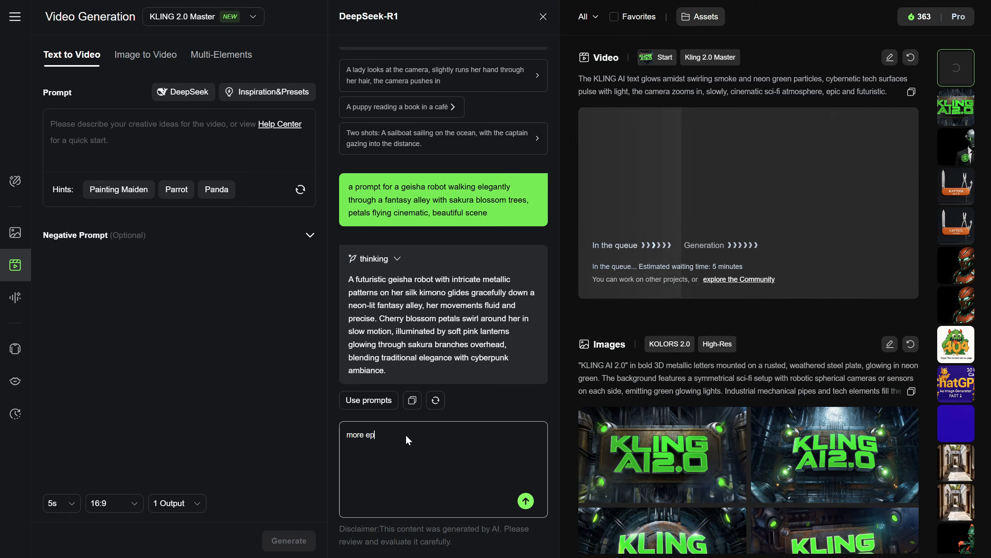
{"action": "type", "text": "ic, more cinematic "}
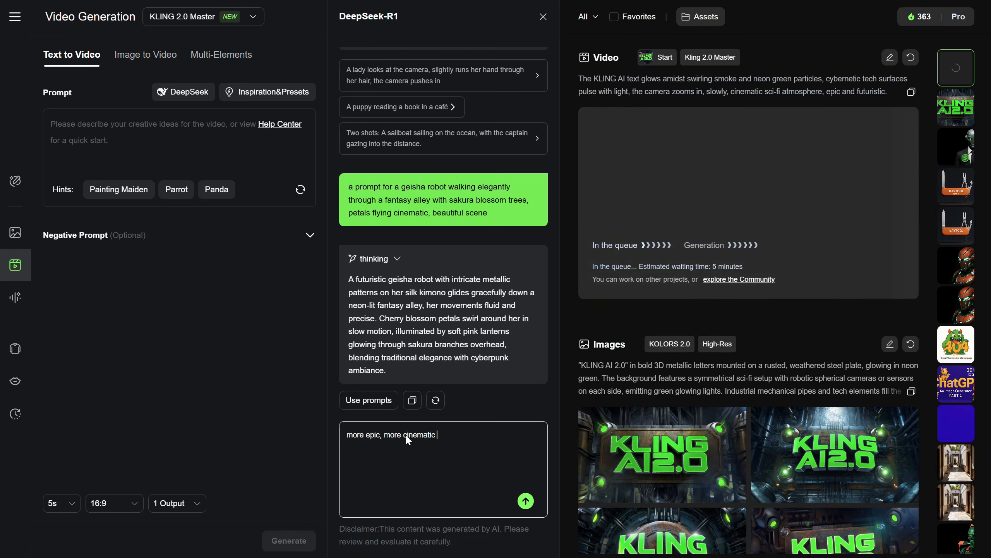
{"action": "type", "text": "and beautiful"}
{"action": "key", "text": "Return"}
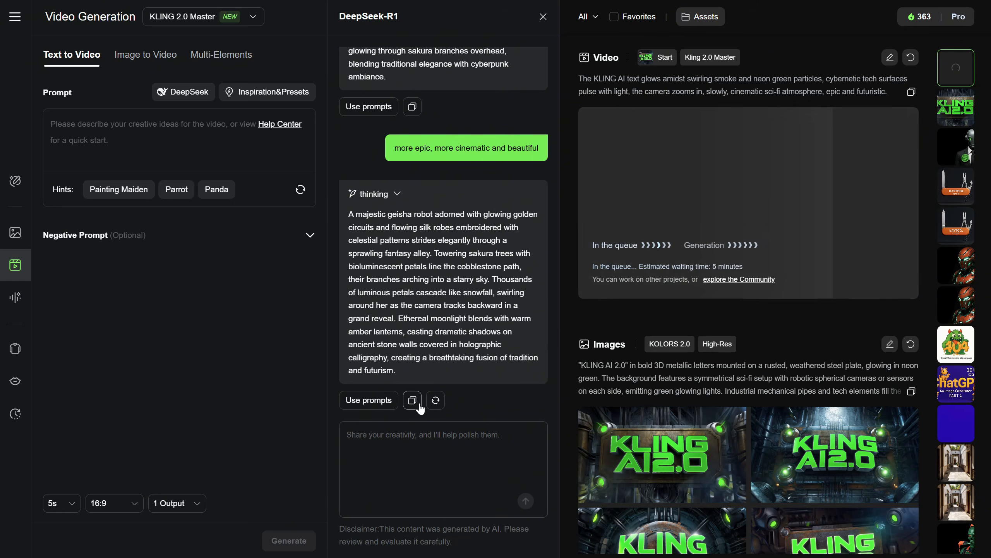
Use DeepSeek's refined geisha robot text as the prompt and generate a 5s, 16:9 video with one output
{"action": "left_click", "coordinate": [419, 405]}
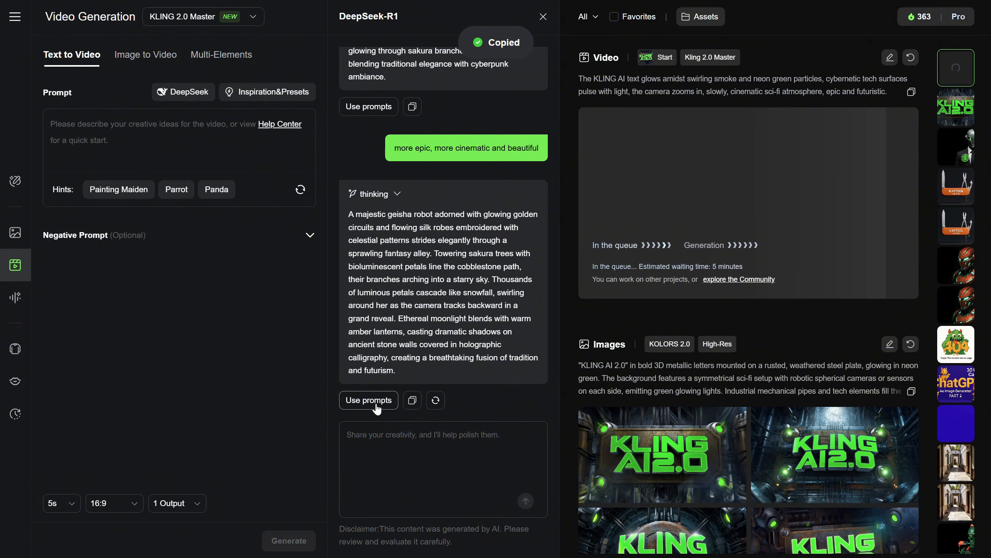
{"action": "left_click", "coordinate": [368, 400]}
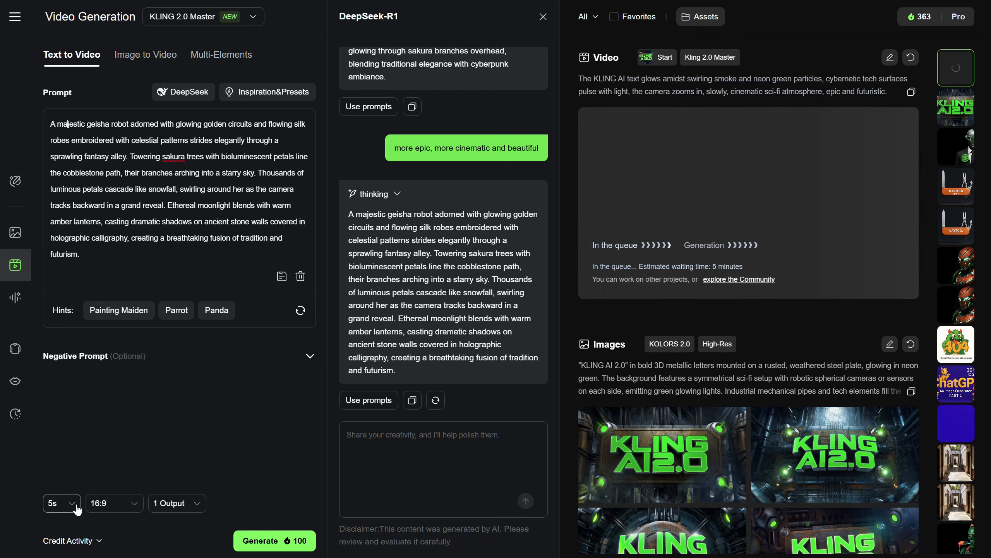
{"action": "left_click", "coordinate": [268, 547]}
{"action": "left_click", "coordinate": [267, 543]}
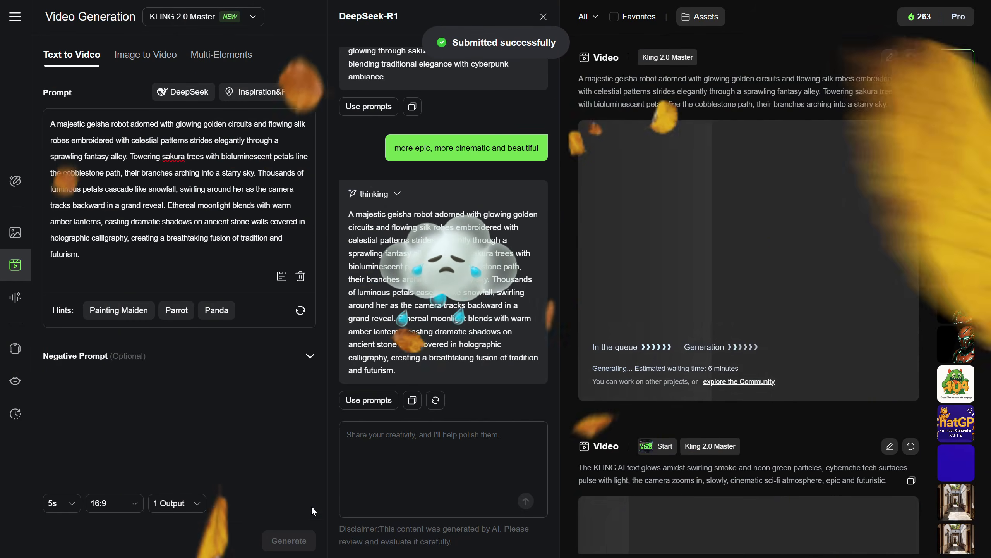
{"action": "scroll", "coordinate": [689, 264], "scroll_direction": "down", "scroll_amount": 4}
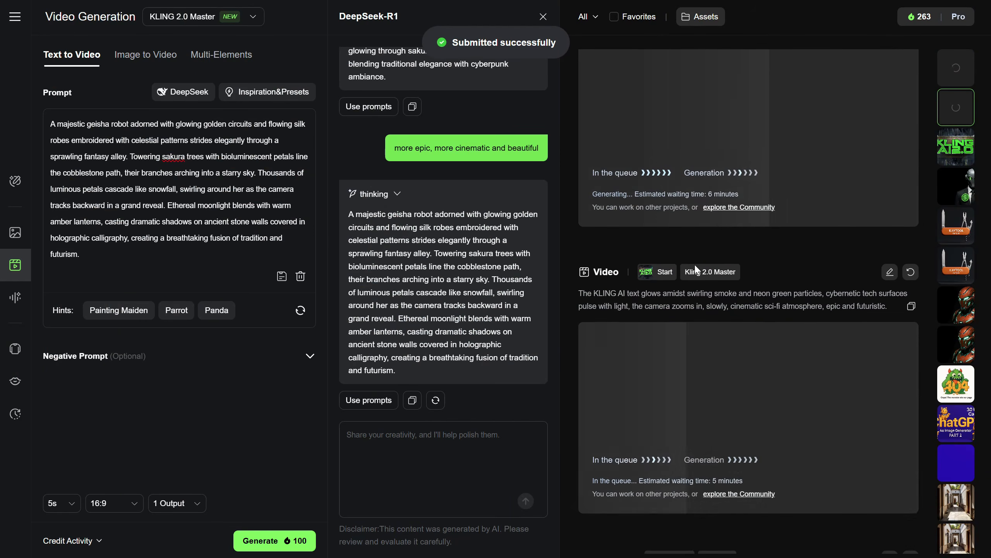
{"action": "scroll", "coordinate": [719, 286], "scroll_direction": "up", "scroll_amount": 4}
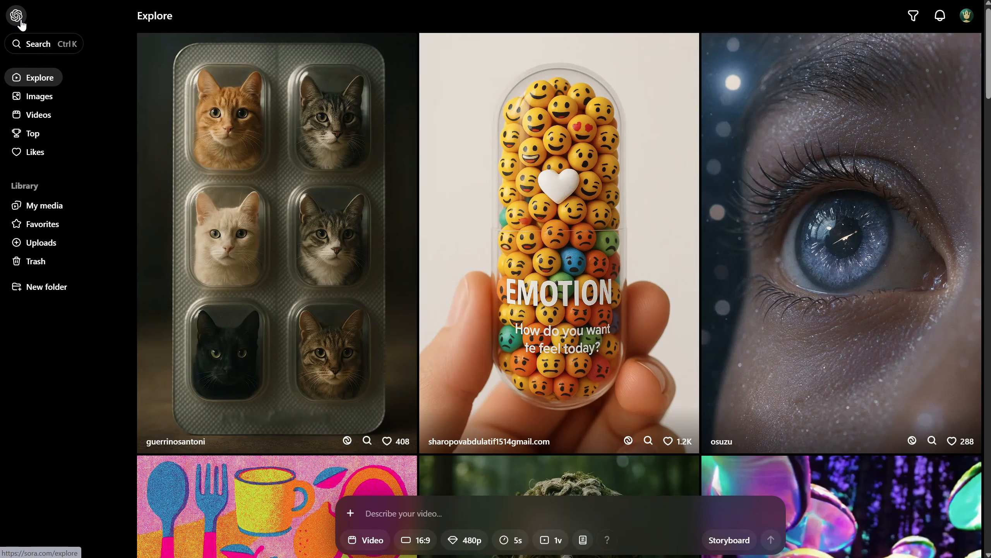
Switch to Sora and generate a 16:9, 720p, 5s video from the same geisha robot prompt
{"action": "left_click", "coordinate": [42, 119]}
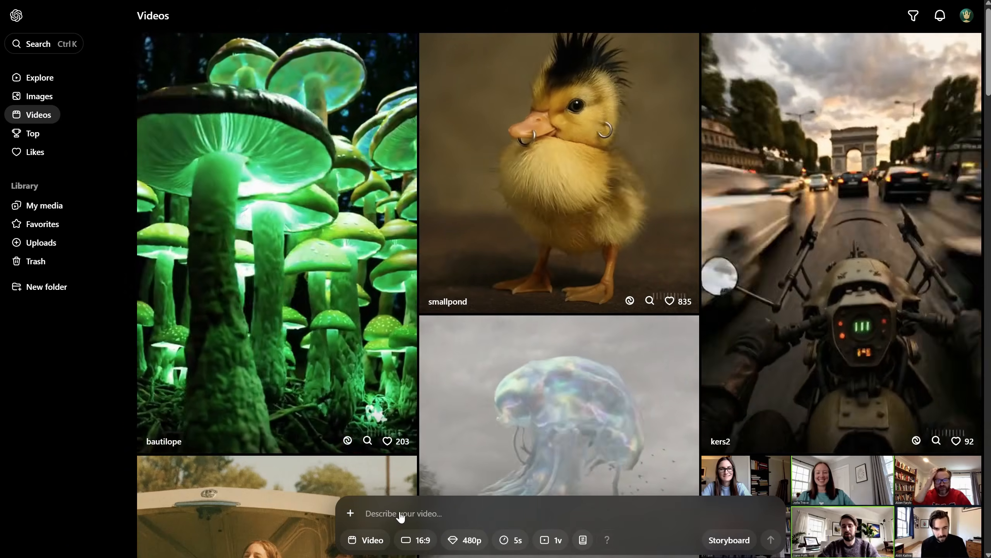
{"action": "left_click", "coordinate": [401, 514]}
{"action": "type", "text": "A majestic geisha robot adorned with glowing golden circuits and flowing silk robes embroidered with celestial patterns strides elegantly through a sprawling fantasy alley. Towering sakura trees with bioluminescent petals line the cobblestone path, their branches arching into a starry sky. Thousands of luminous petals cascade like snowfall, swirling around her as the camera tracks backward in a grand reveal. Ethereal moonlight blends with warm amber lanterns, casting dramatic shadows on ancient stone walls covered in holographic calligraphy, creating a breathtaking fusion of tradition and futurism."}
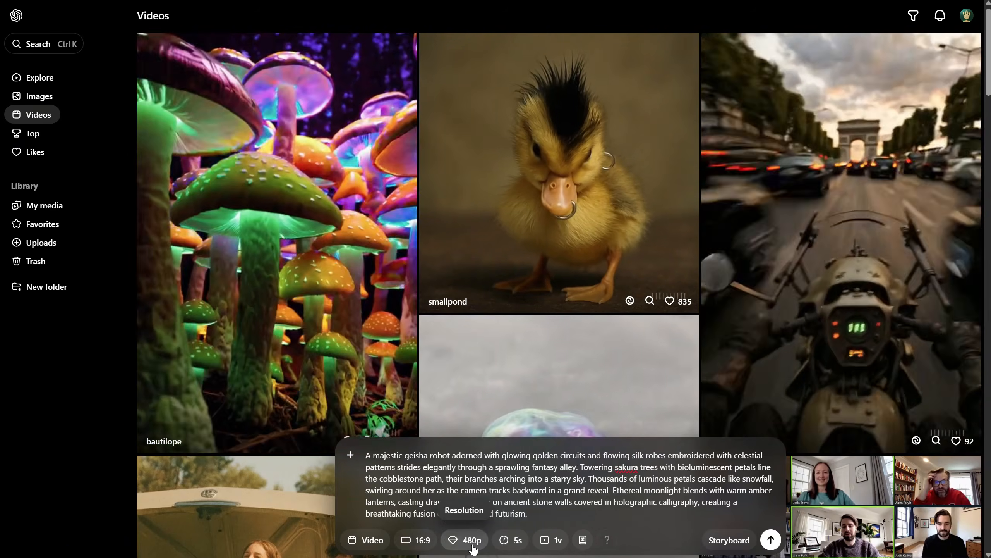
{"action": "left_click", "coordinate": [474, 545]}
{"action": "left_click", "coordinate": [505, 492]}
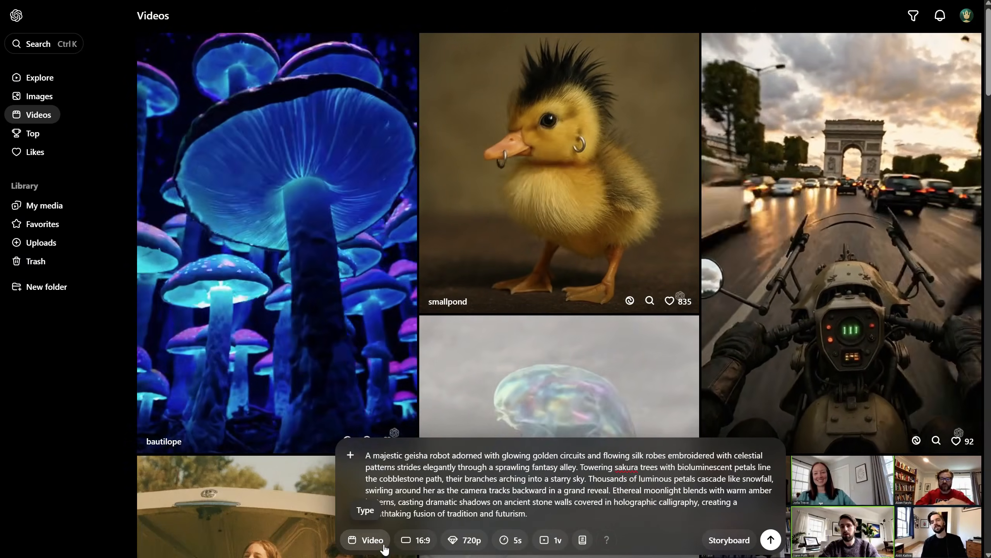
{"action": "left_click", "coordinate": [771, 541]}
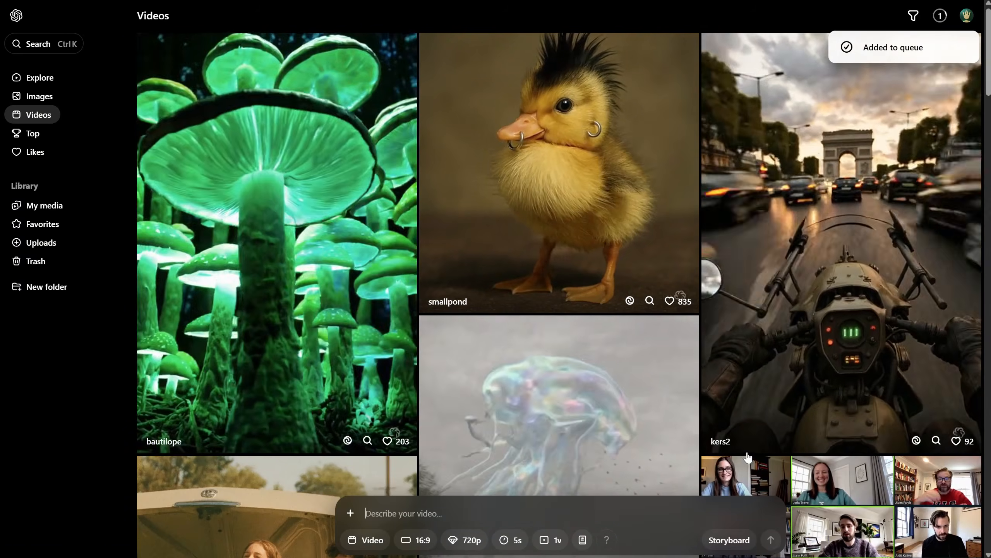
Open the queued geisha video in Sora and play it against the Kling 2.0 Master version to compare them
{"action": "left_click", "coordinate": [940, 15]}
{"action": "left_click", "coordinate": [878, 54]}
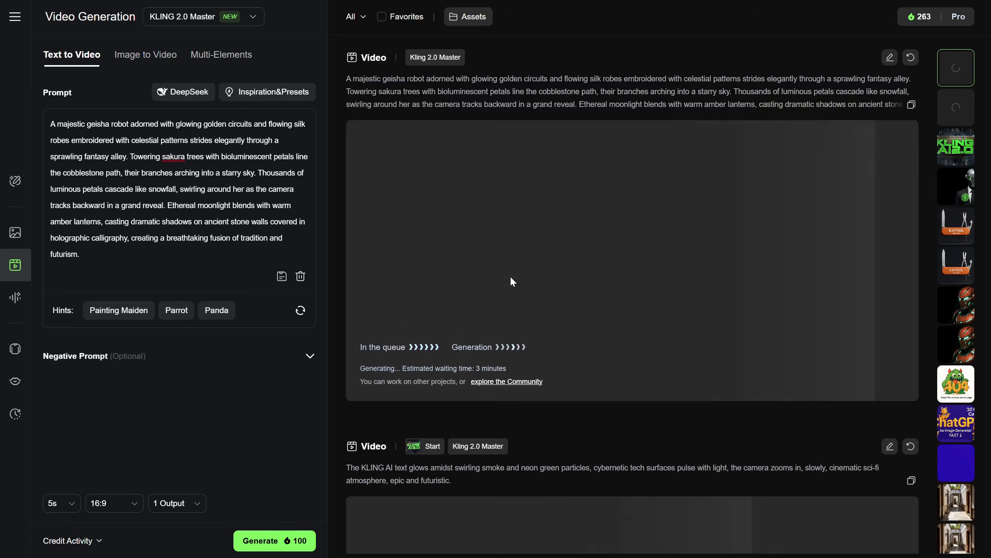
{"action": "scroll", "coordinate": [519, 351], "scroll_direction": "down", "scroll_amount": 4}
{"action": "scroll", "coordinate": [525, 367], "scroll_direction": "down", "scroll_amount": 4}
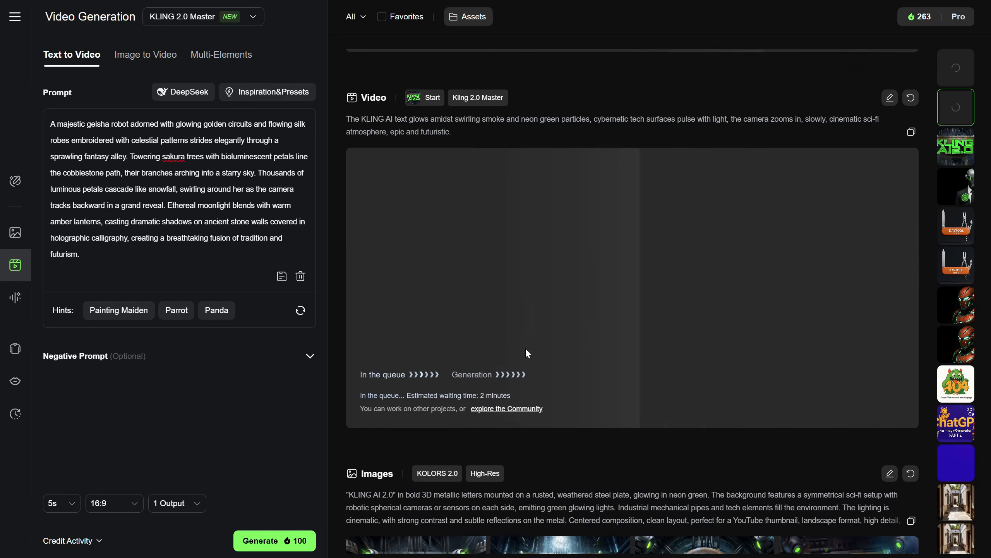
{"action": "scroll", "coordinate": [533, 317], "scroll_direction": "up", "scroll_amount": 5}
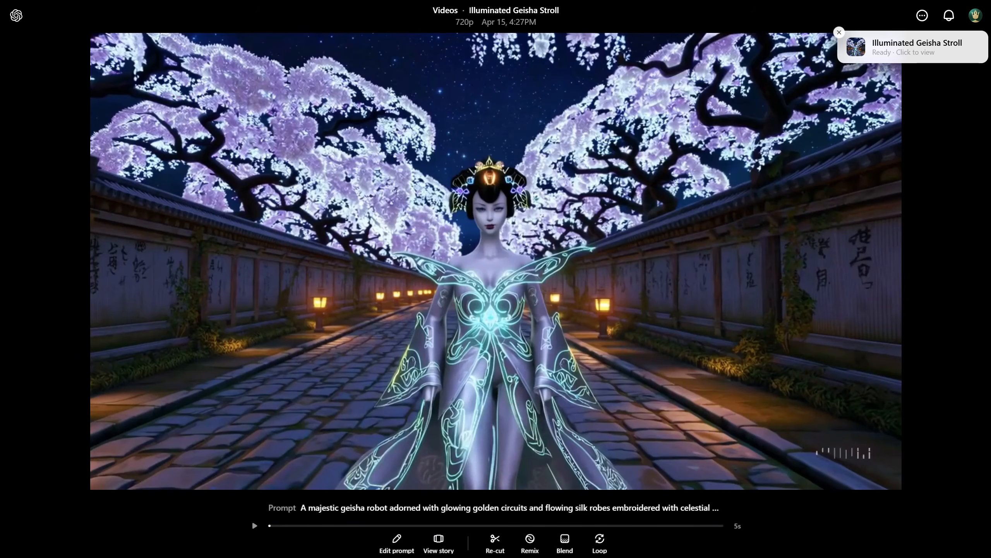
{"action": "left_click", "coordinate": [254, 526]}
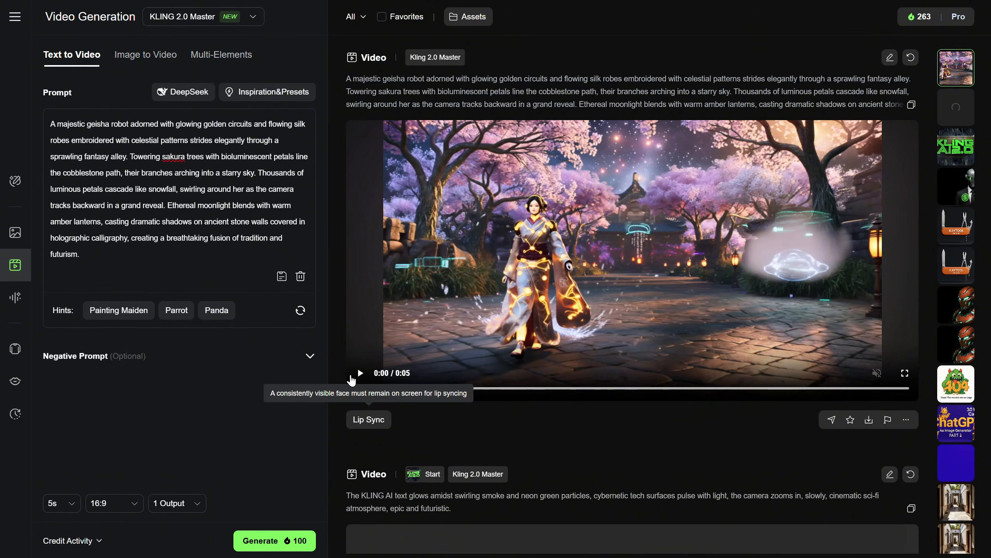
{"action": "left_click", "coordinate": [360, 374]}
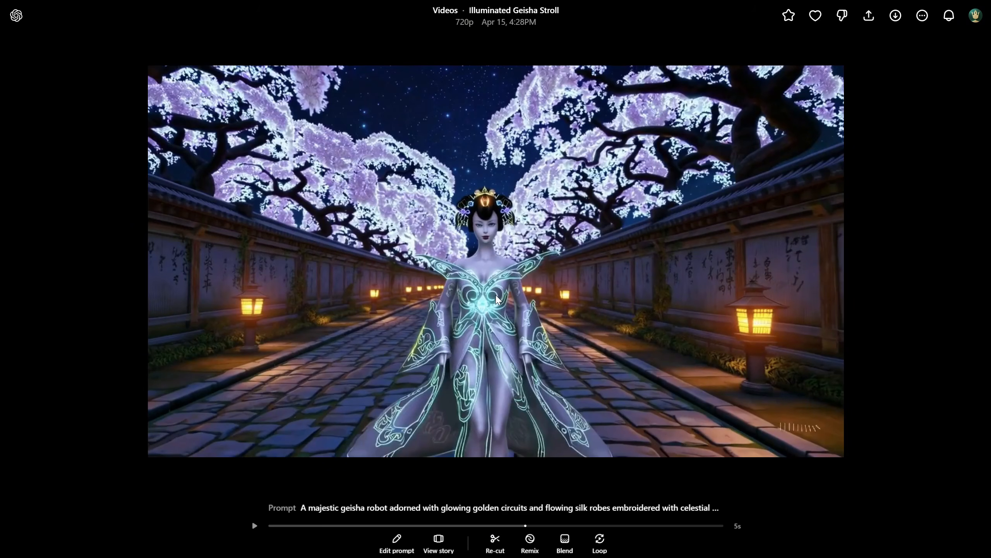
{"action": "left_click", "coordinate": [254, 526]}
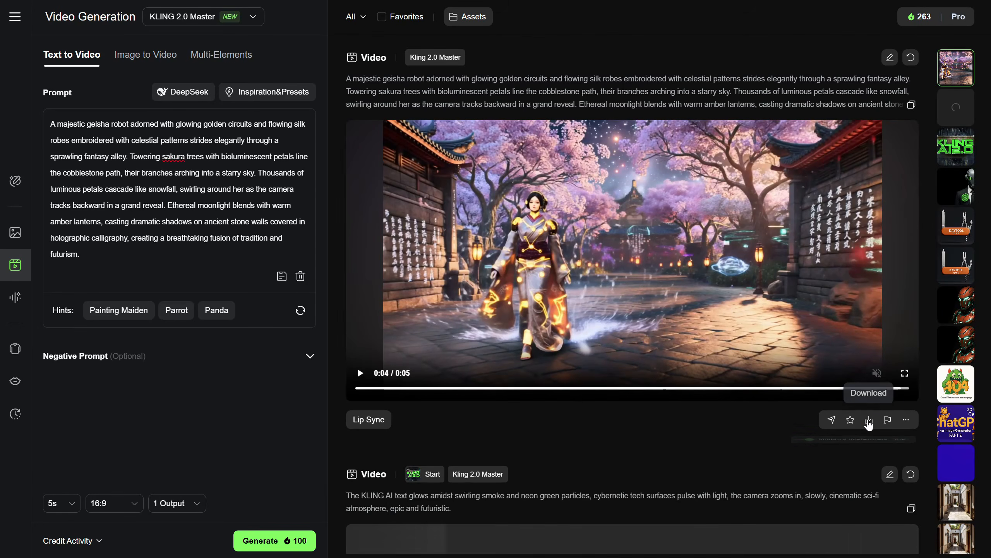
Download the Kling geisha video and play the KLING AI 2.0 logo video
{"action": "left_click", "coordinate": [869, 422]}
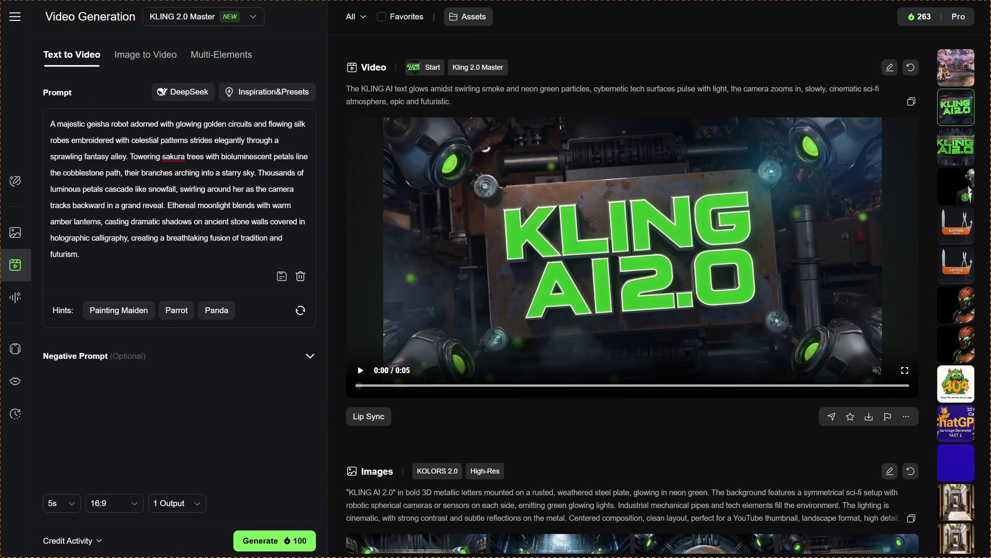
{"action": "left_click", "coordinate": [360, 371]}
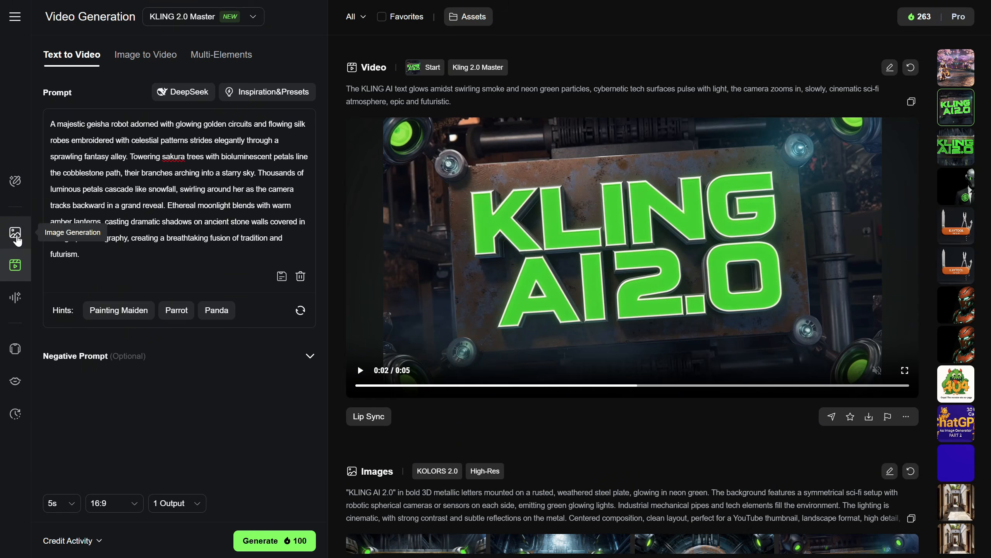
In Image Generation with KOLORS 2.0, ask DeepSeek for "a cute cartoon panda doing kung fu, cute adorable, the panda holds a bamboo stick, warrior"
{"action": "left_click", "coordinate": [15, 233]}
{"action": "left_click", "coordinate": [182, 17]}
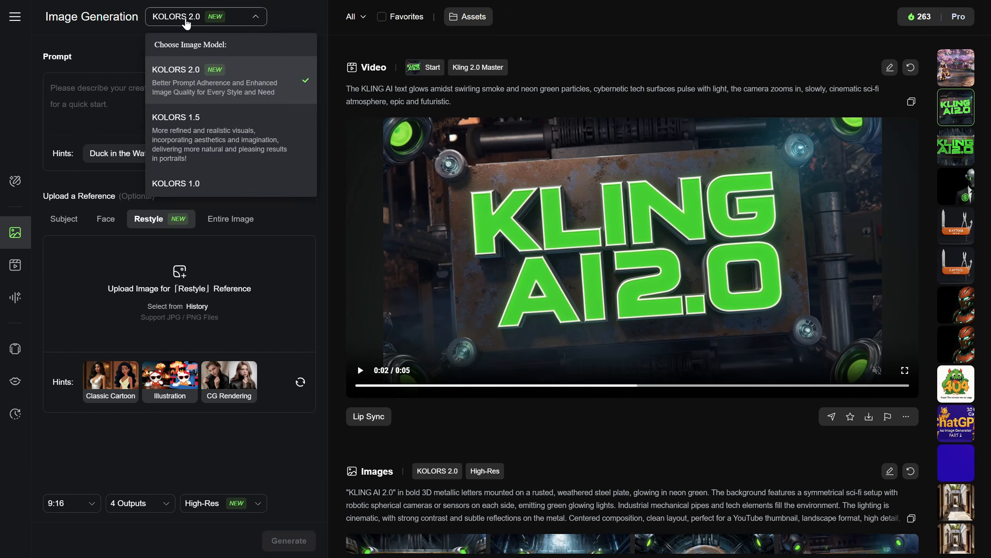
{"action": "left_click", "coordinate": [185, 17]}
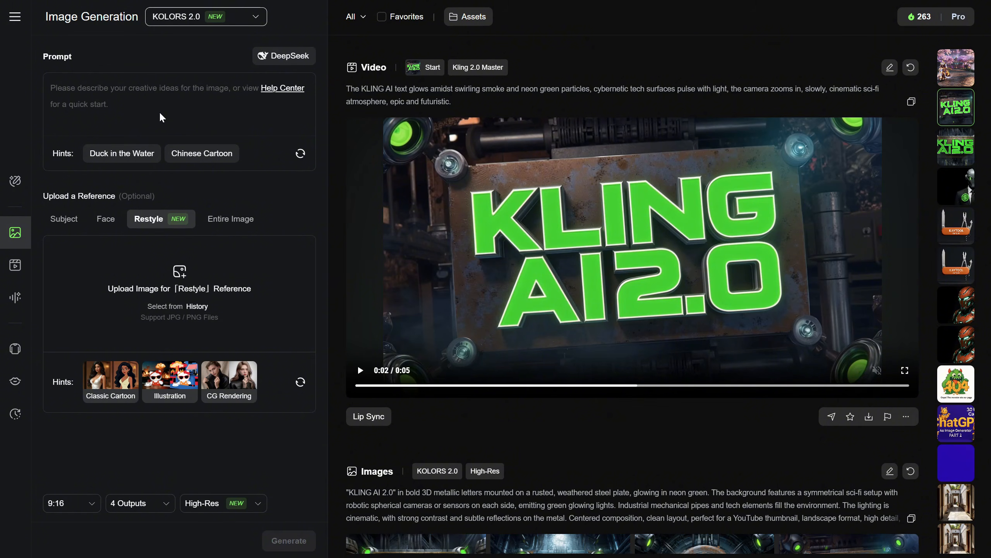
{"action": "left_click", "coordinate": [286, 59]}
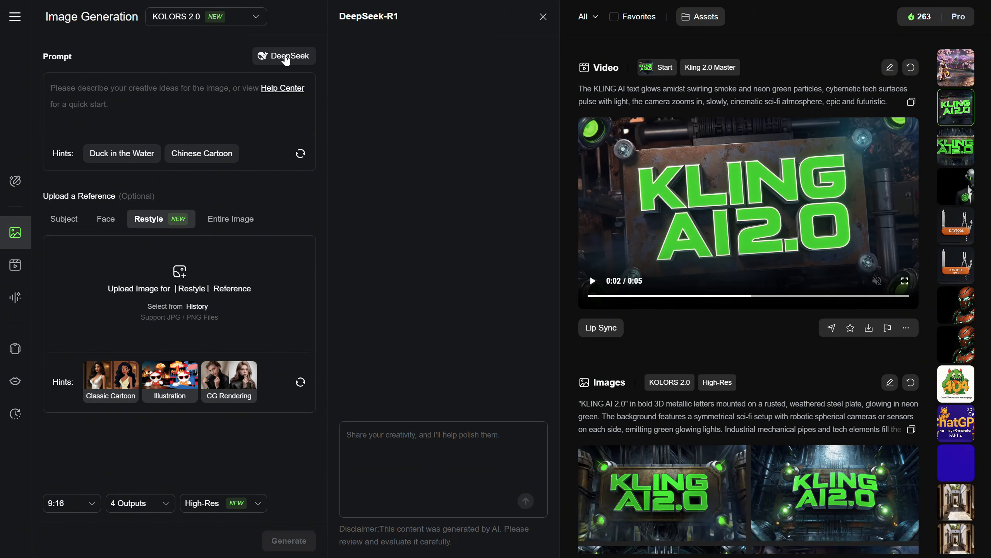
{"action": "left_click", "coordinate": [405, 457]}
{"action": "type", "text": "a cute cartoon panda doing kung fu, cute adorable, the panda h"}
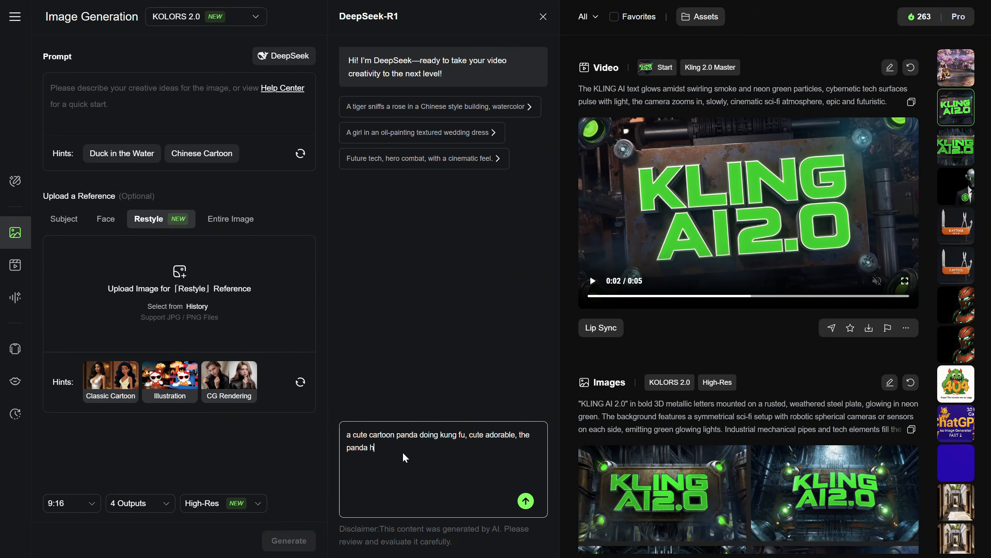
{"action": "type", "text": "k, warrior"}
{"action": "key", "text": "Return"}
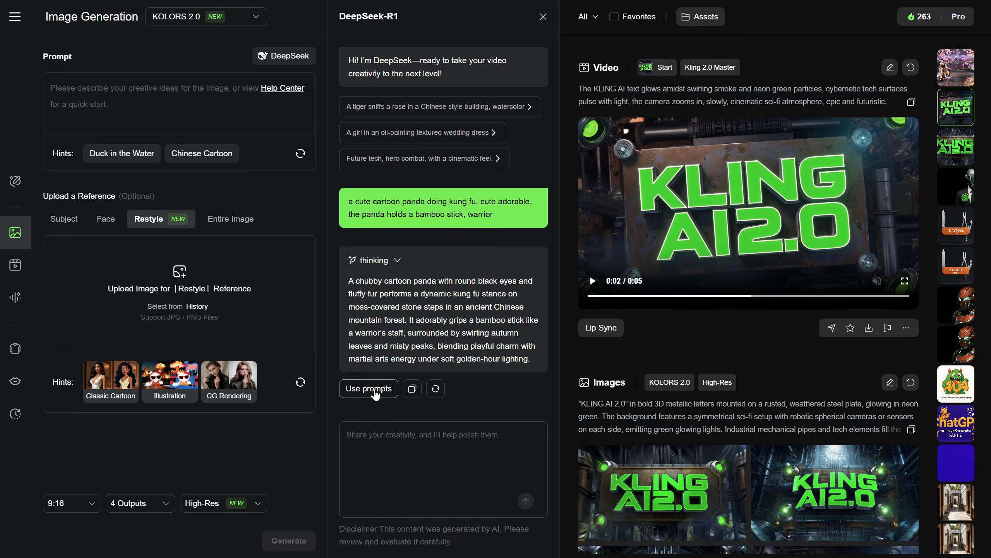
Use DeepSeek's panda text as the prompt and generate four 16:9 High-Res images
{"action": "left_click", "coordinate": [369, 389]}
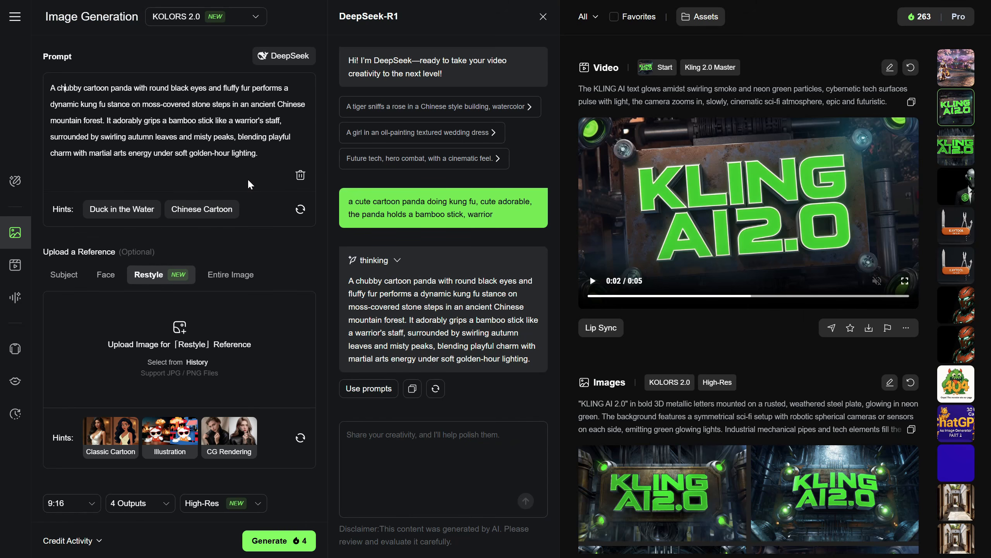
{"action": "left_click", "coordinate": [70, 504]}
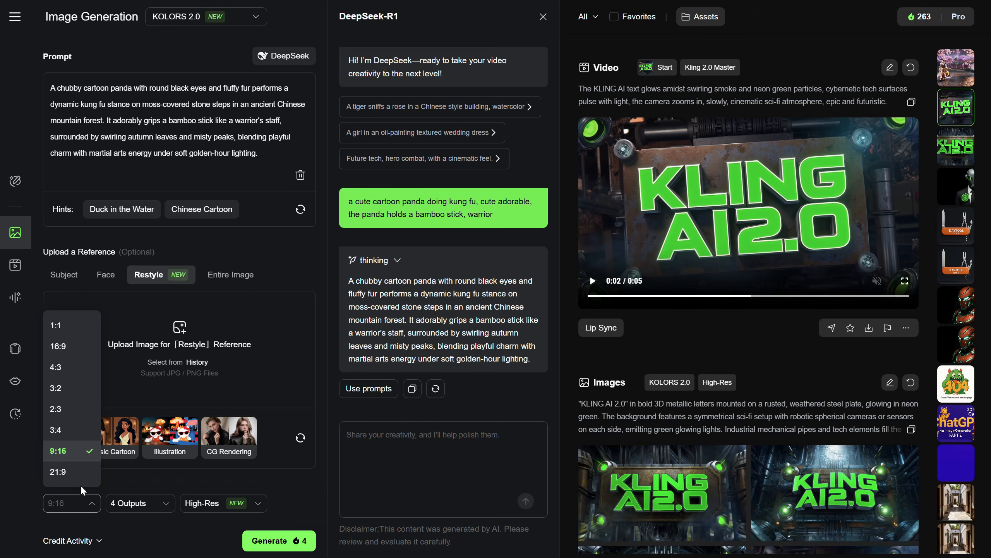
{"action": "left_click", "coordinate": [68, 347]}
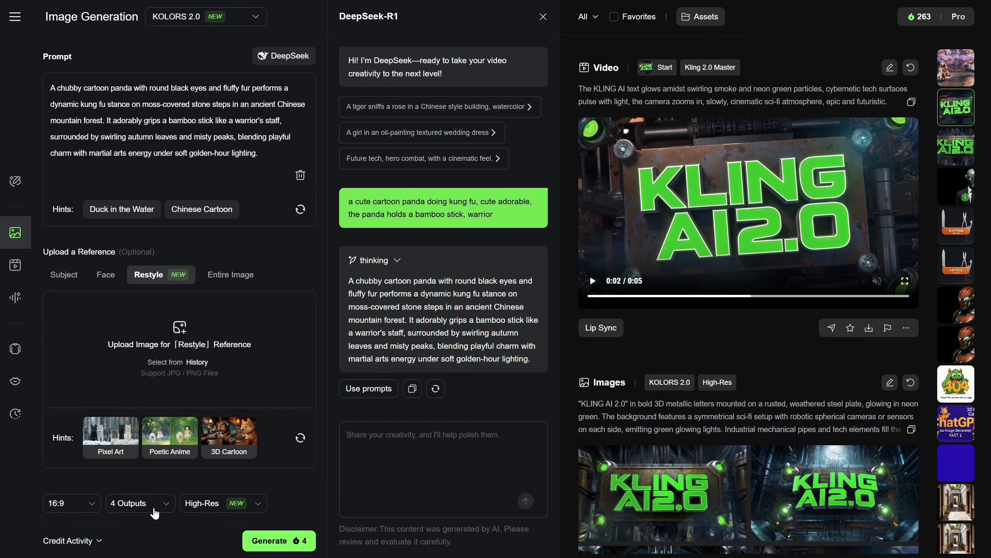
{"action": "left_click", "coordinate": [155, 507]}
{"action": "left_click", "coordinate": [155, 508]}
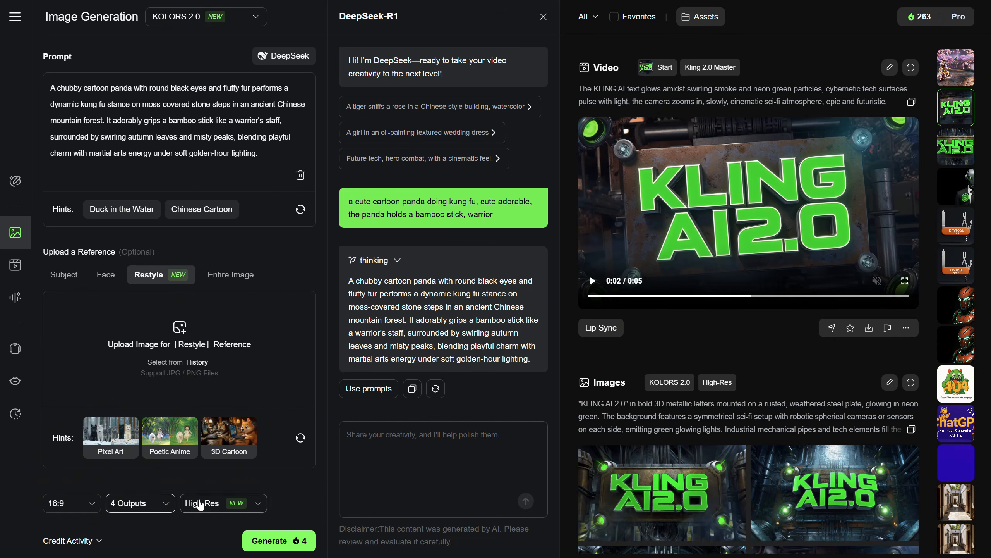
{"action": "left_click", "coordinate": [200, 504]}
{"action": "left_click", "coordinate": [200, 504]}
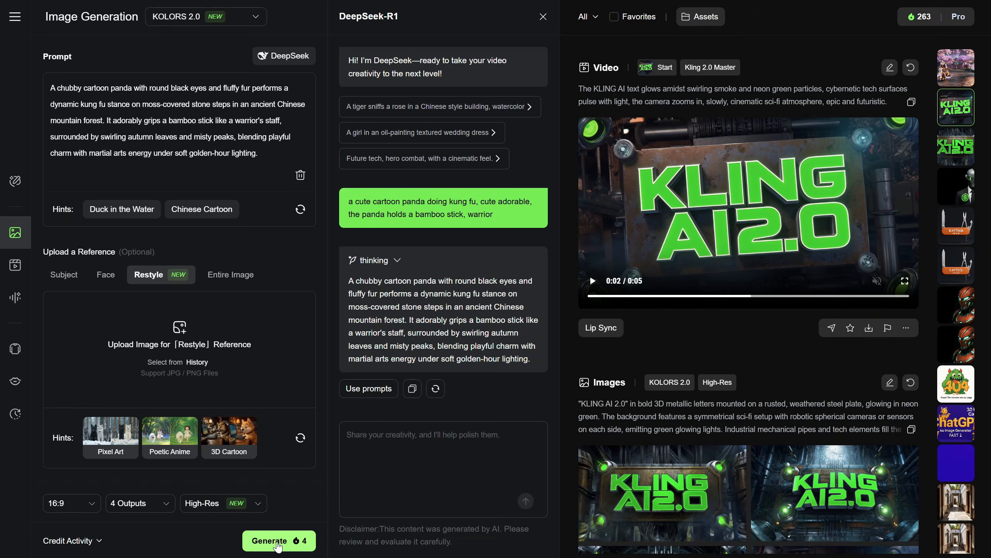
{"action": "left_click", "coordinate": [278, 543]}
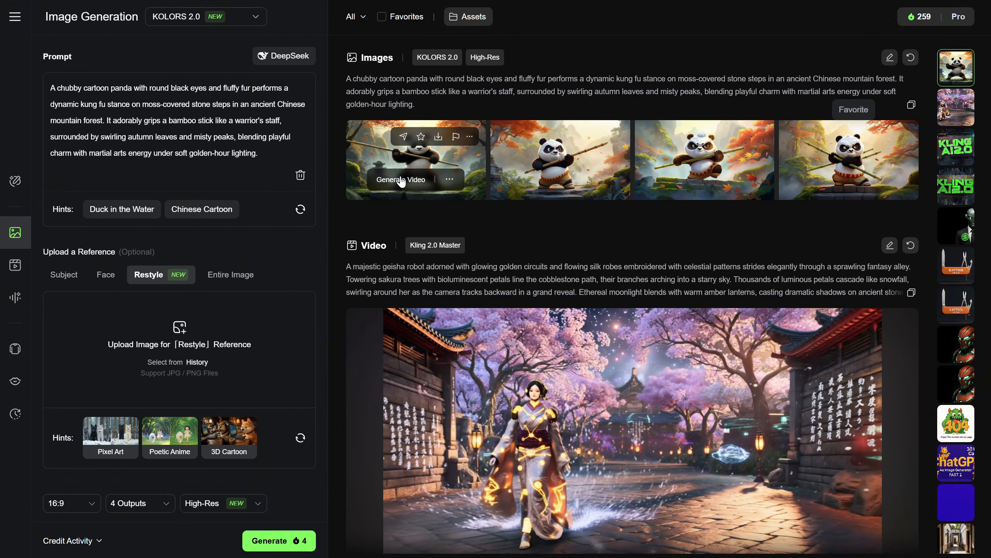
View each of the four generated kung fu panda images at full size
{"action": "left_click", "coordinate": [381, 155]}
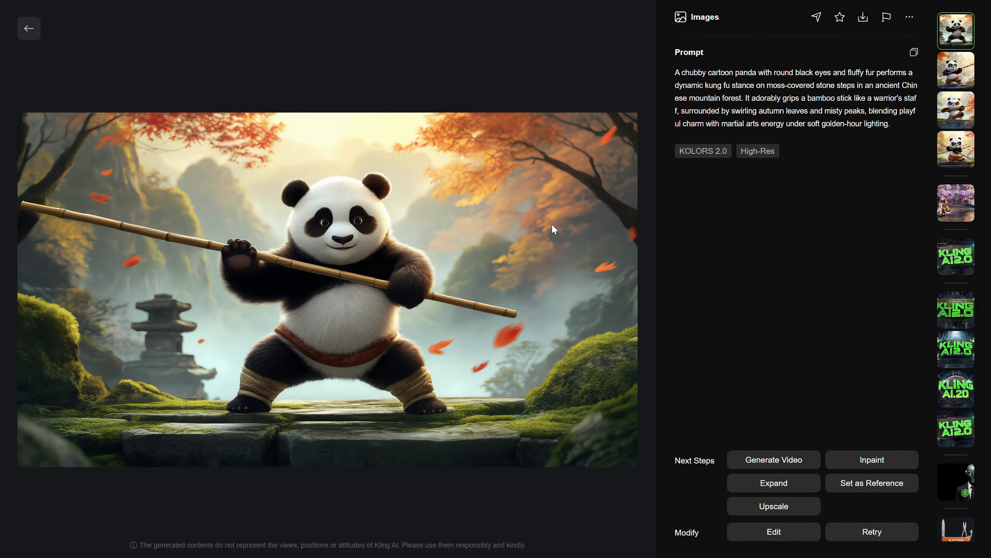
{"action": "key", "text": "Escape"}
{"action": "left_click", "coordinate": [568, 160]}
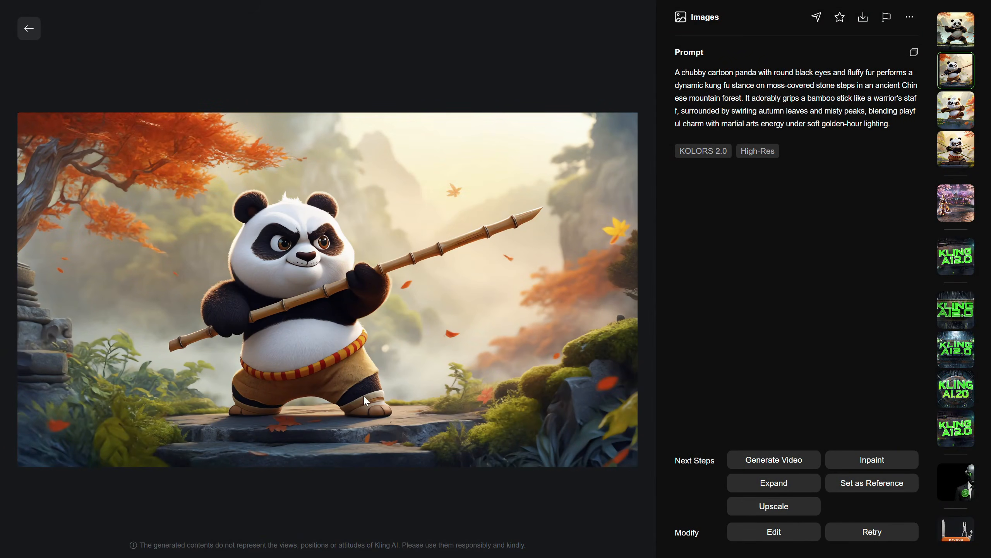
{"action": "key", "text": "Down"}
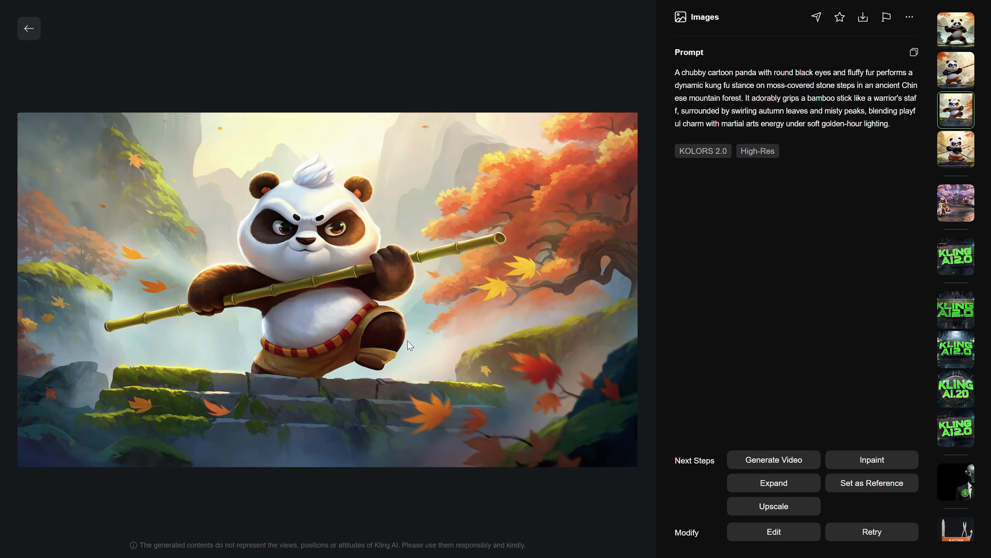
{"action": "left_click", "coordinate": [30, 36]}
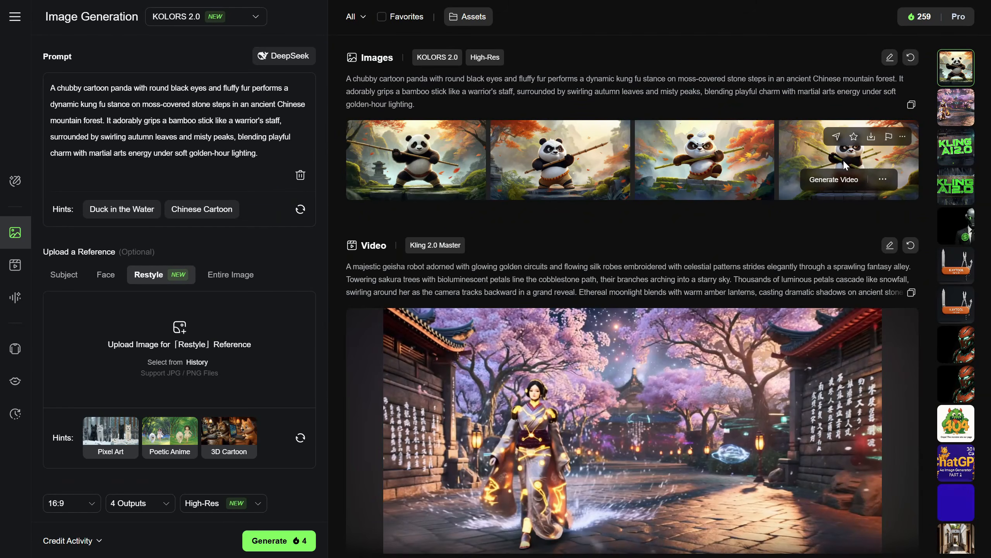
{"action": "left_click", "coordinate": [822, 158]}
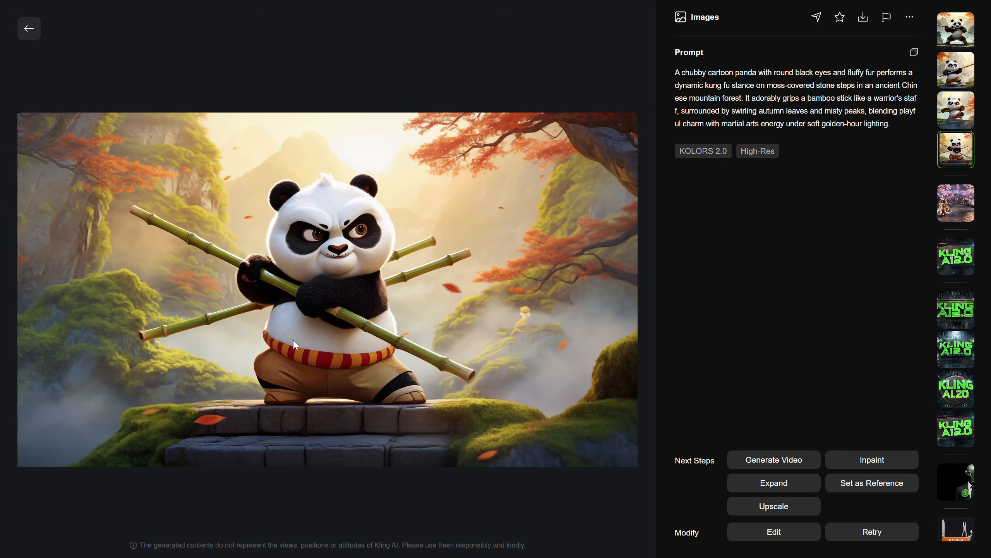
{"action": "left_click", "coordinate": [23, 36]}
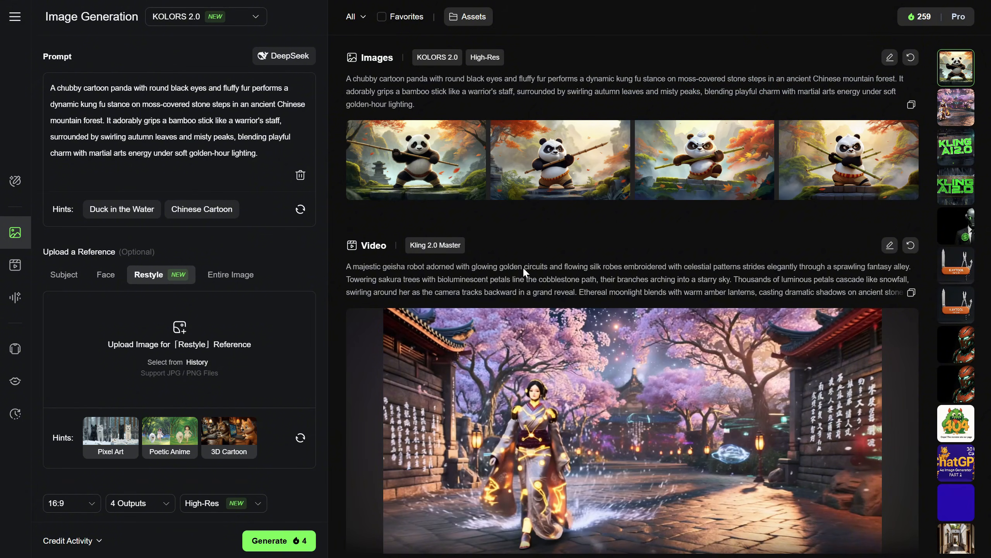
Use the second panda image as the start frame for a new Image to Video generation
{"action": "left_click", "coordinate": [506, 152]}
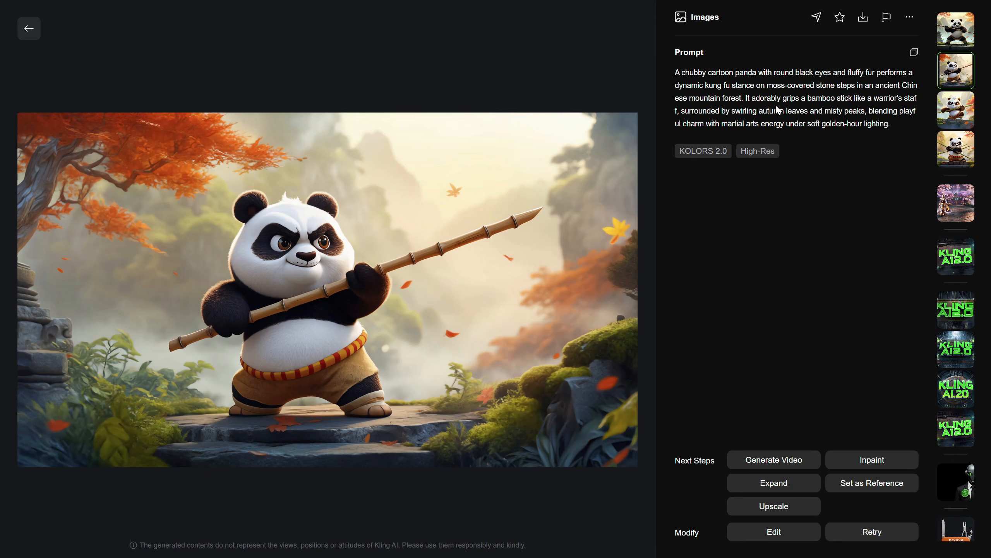
{"action": "left_click", "coordinate": [768, 462]}
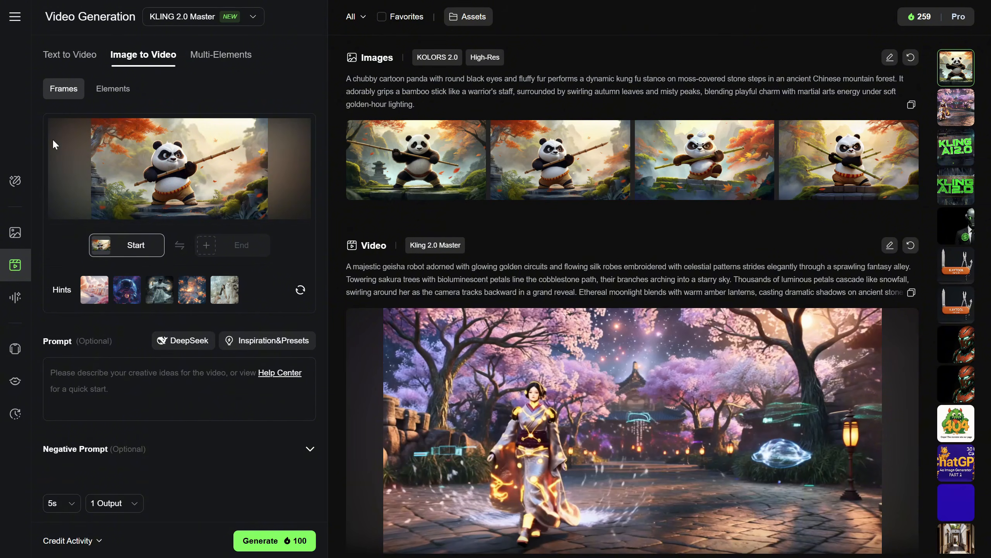
Ask DeepSeek for "a cute cartoon panda, doing kung fu, cinematic slow motion, epic animation, cute and adorable" and use its text as the video prompt
{"action": "mouse_move", "coordinate": [273, 185]}
{"action": "left_click", "coordinate": [198, 350]}
{"action": "left_click", "coordinate": [382, 438]}
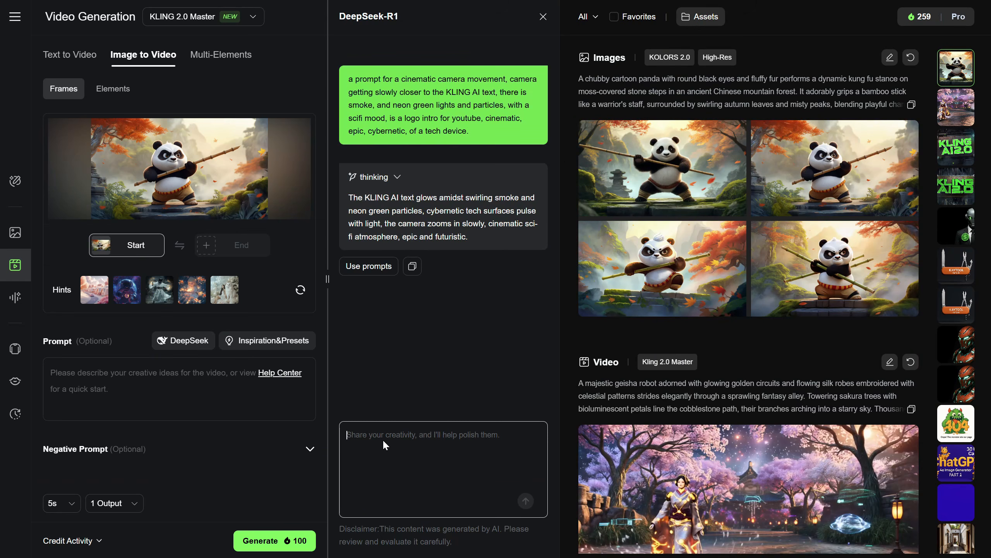
{"action": "type", "text": "a cute cartoon panda, do"}
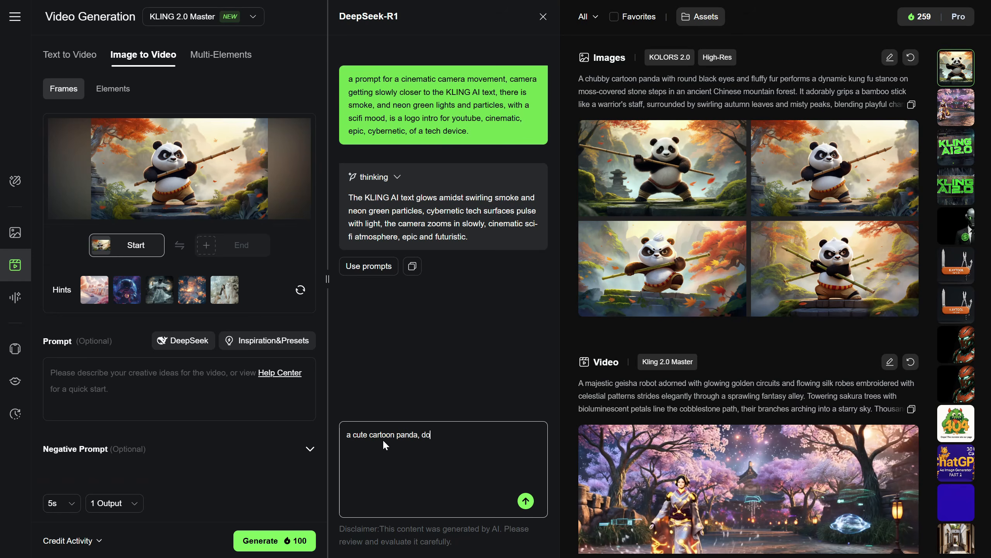
{"action": "type", "text": "ing kung fu, cinematic slow motion, epic animation, cute and adorable"}
{"action": "left_click", "coordinate": [526, 500]}
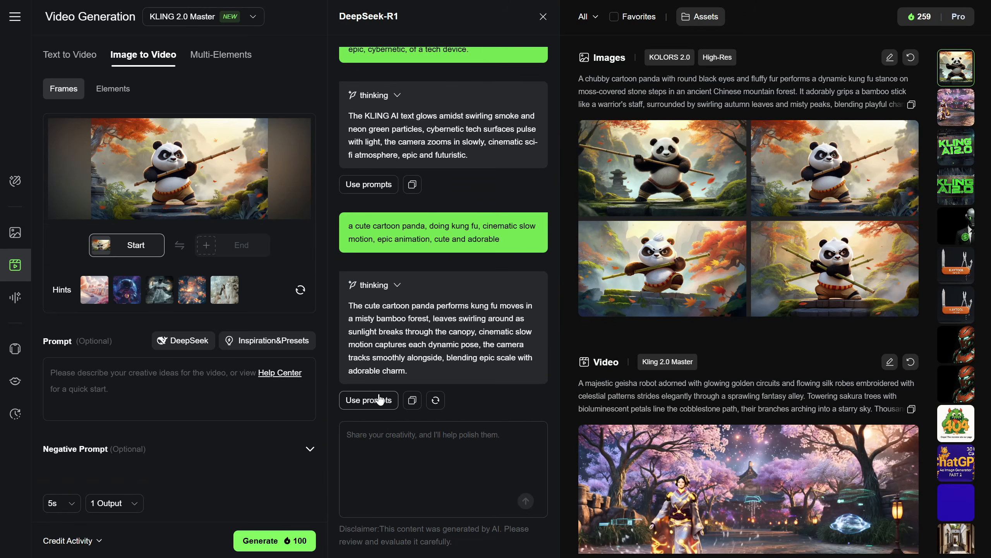
{"action": "left_click", "coordinate": [374, 402]}
{"action": "scroll", "coordinate": [208, 418], "scroll_direction": "down", "scroll_amount": 2}
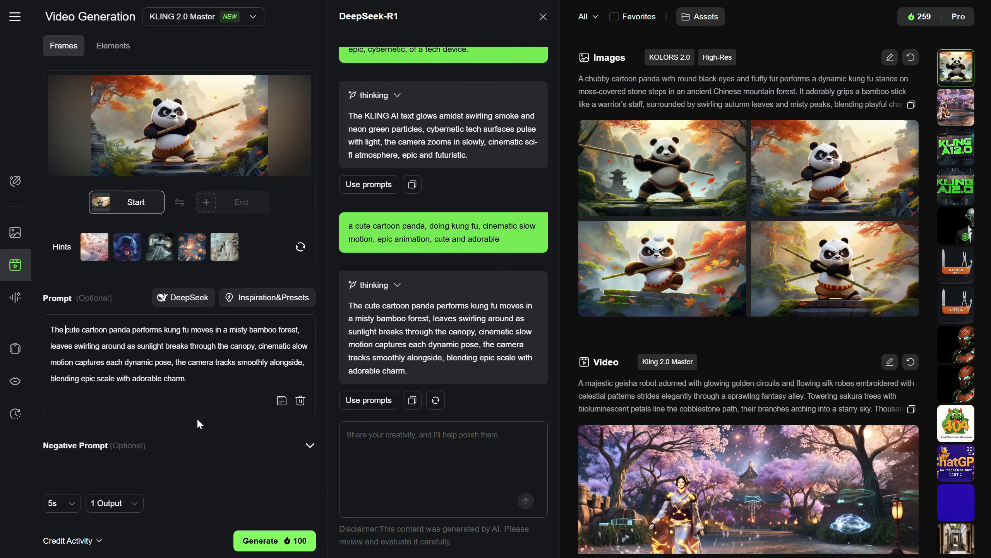
Generate the 5s kung fu panda video from the start frame and prompt with one output
{"action": "left_click", "coordinate": [263, 543]}
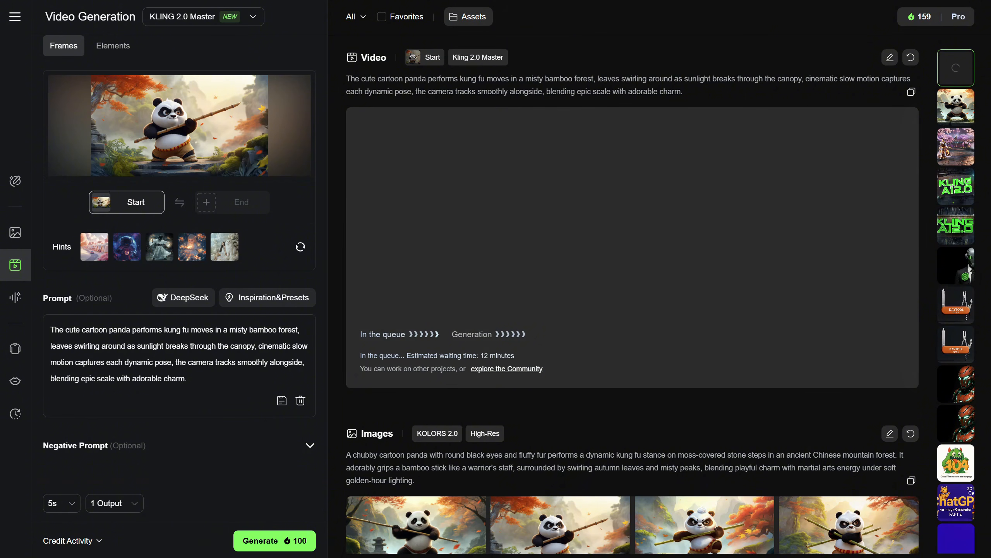
Upload the portrait of the woman in red as a Restyle reference for KOLORS 2.0 image generation and agree to the usage instructions
{"action": "left_click", "coordinate": [15, 232]}
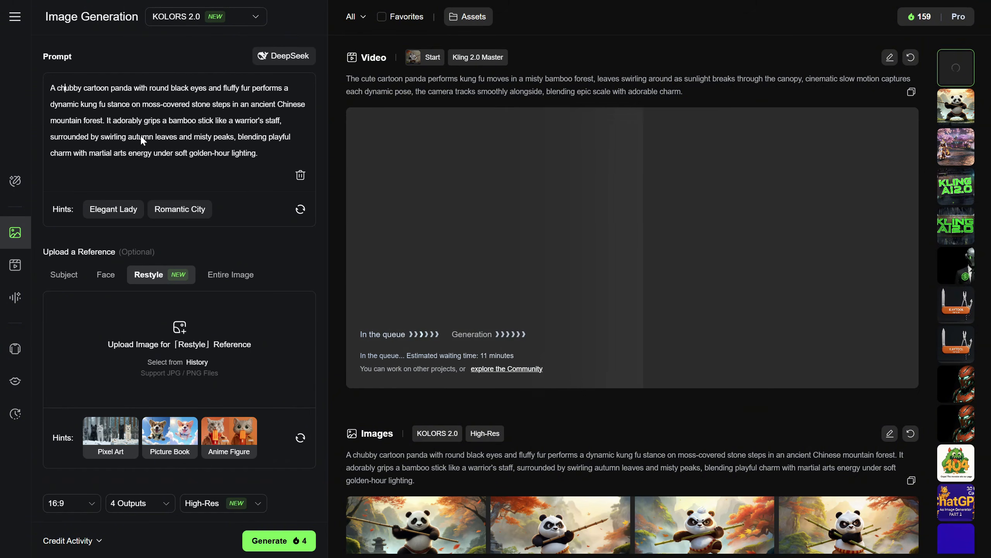
{"action": "scroll", "coordinate": [152, 274], "scroll_direction": "down", "scroll_amount": 1}
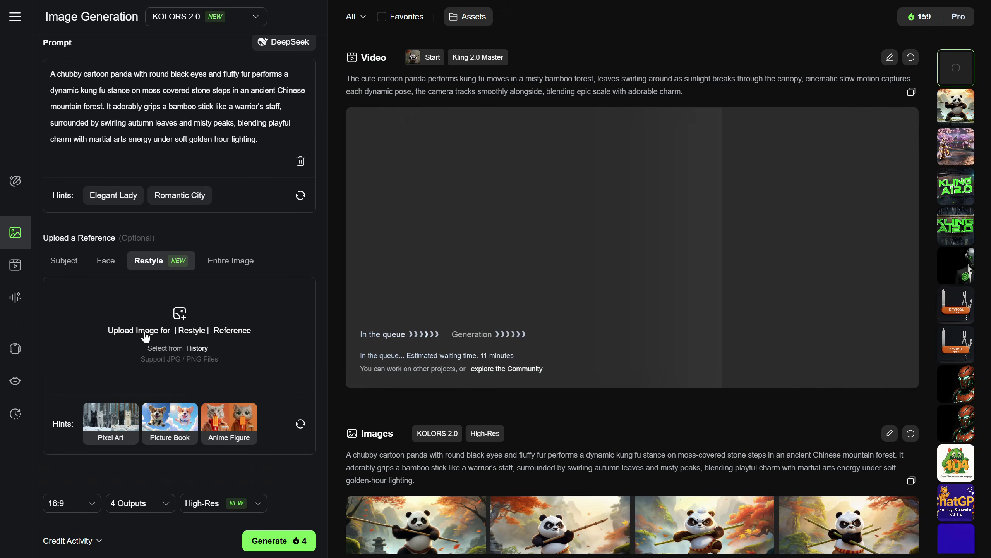
{"action": "left_click", "coordinate": [145, 337]}
{"action": "left_click", "coordinate": [80, 47]}
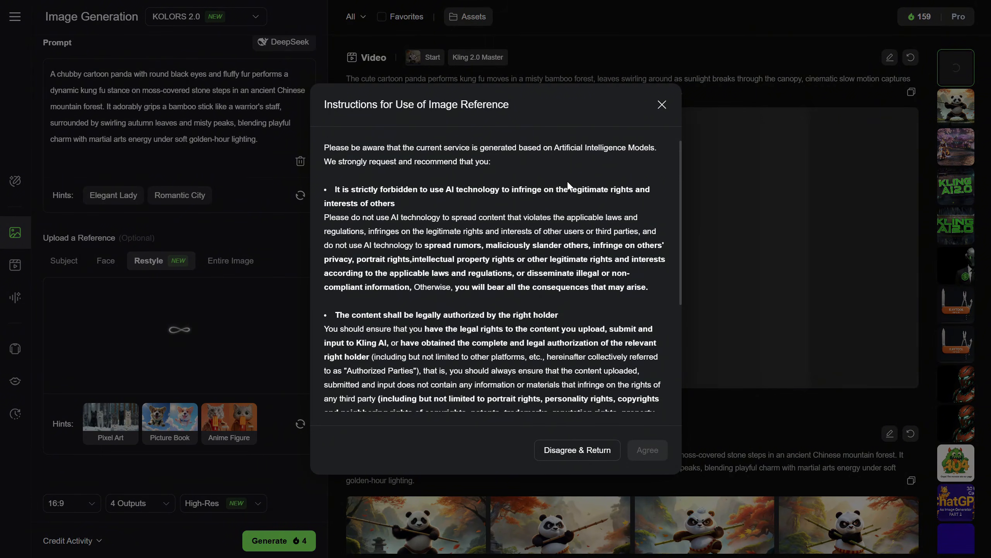
{"action": "scroll", "coordinate": [572, 188], "scroll_direction": "down", "scroll_amount": 3}
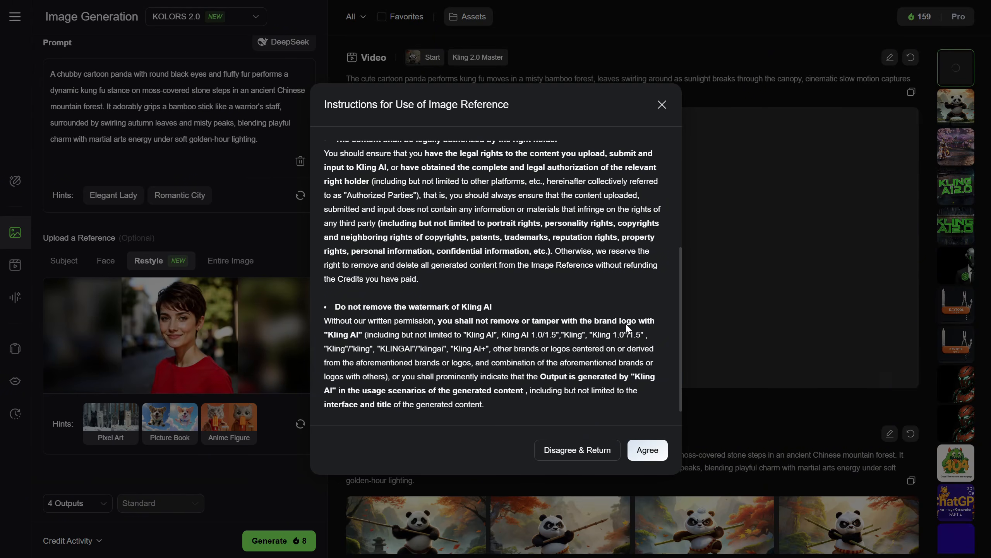
{"action": "left_click", "coordinate": [648, 450]}
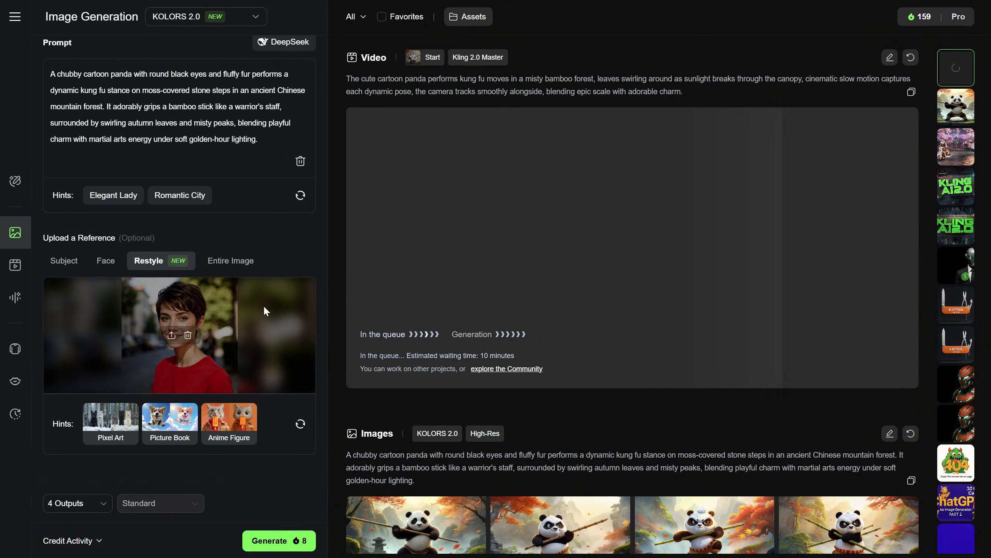
Look through the suggested Restyle styles, apply the Anime style to the portrait and generate two outputs
{"action": "left_click", "coordinate": [301, 425]}
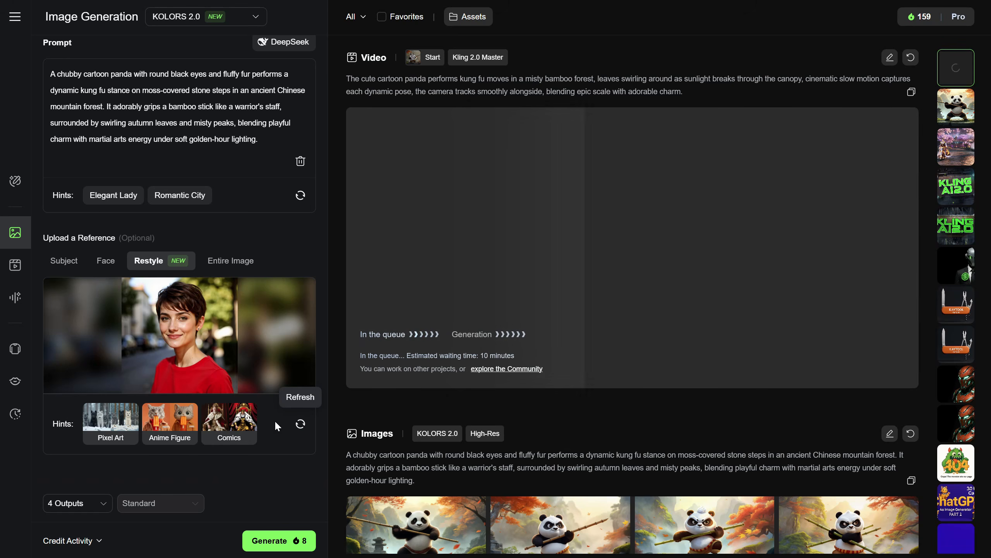
{"action": "mouse_move", "coordinate": [236, 428]}
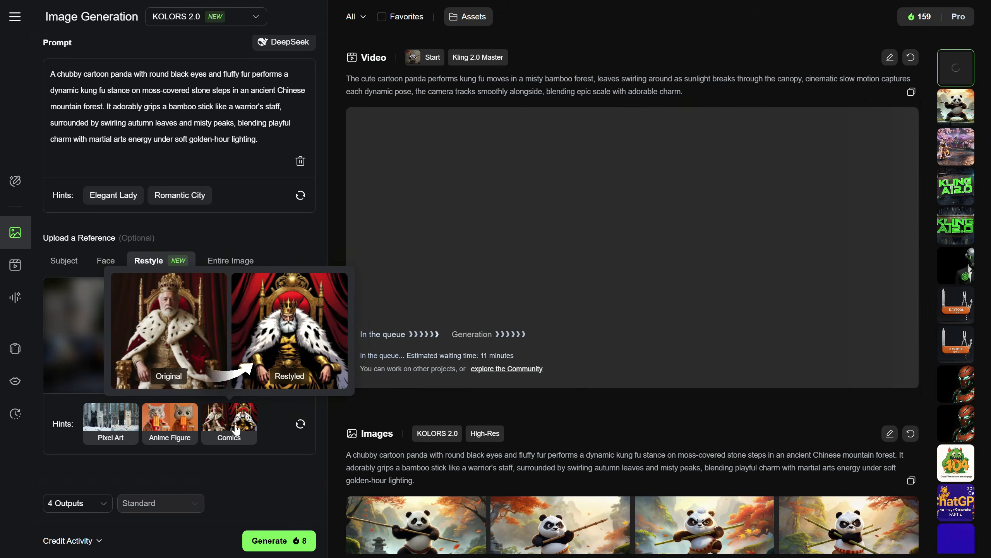
{"action": "left_click", "coordinate": [300, 425]}
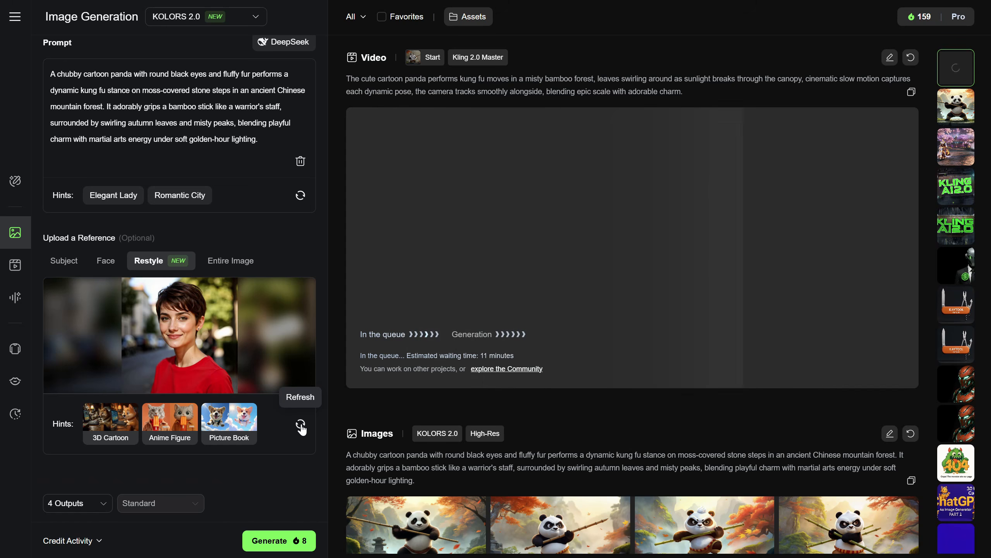
{"action": "mouse_move", "coordinate": [225, 425]}
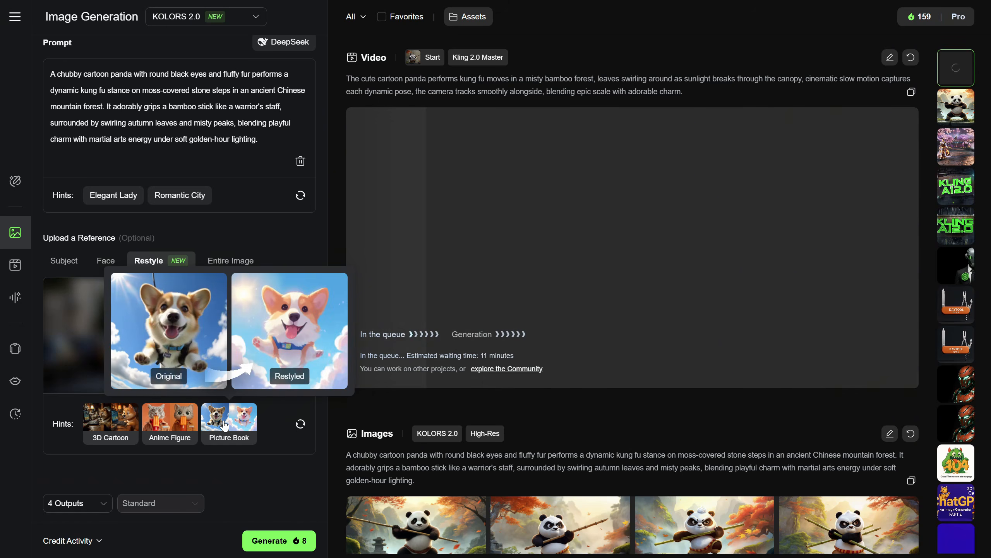
{"action": "left_click", "coordinate": [300, 424]}
{"action": "left_click", "coordinate": [300, 424]}
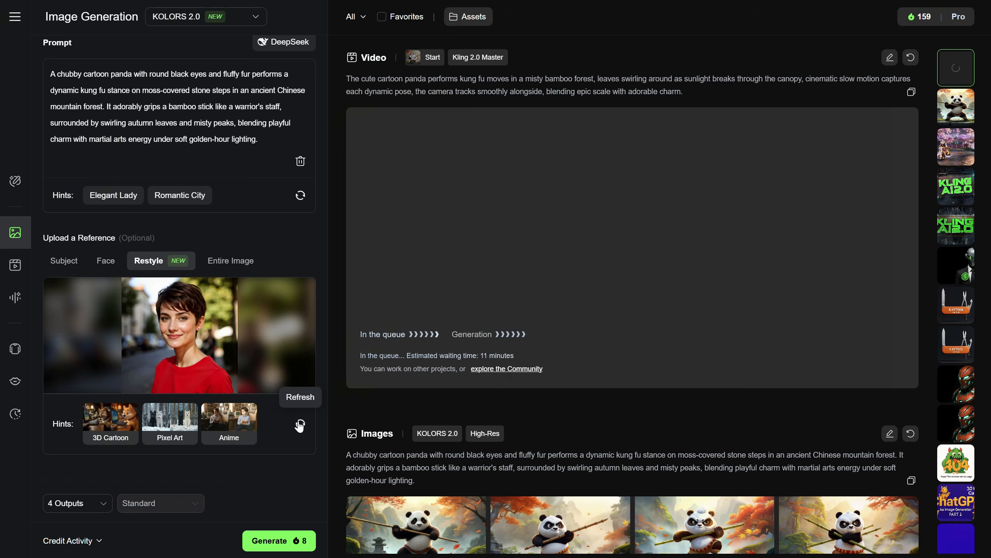
{"action": "left_click", "coordinate": [224, 416]}
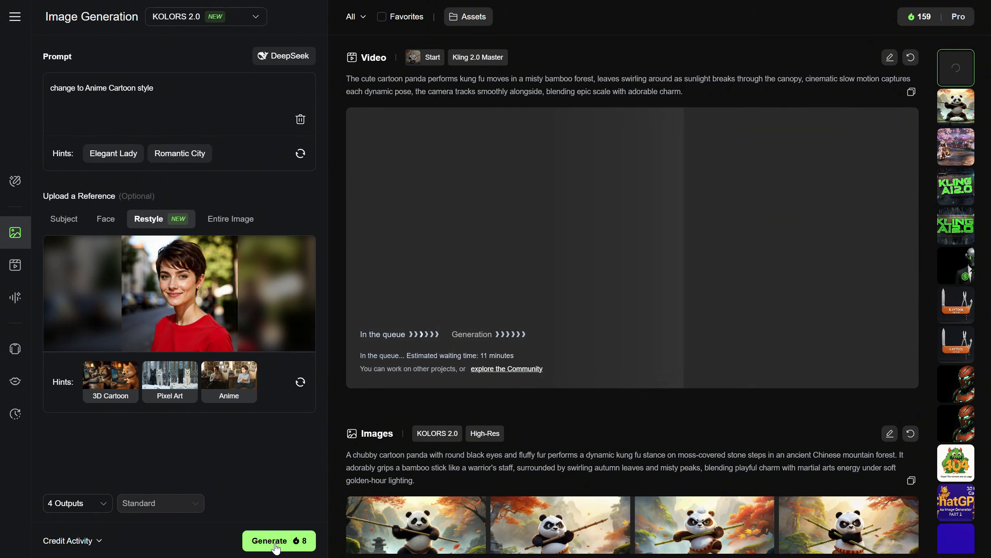
{"action": "left_click", "coordinate": [97, 503]}
{"action": "left_click", "coordinate": [72, 325]}
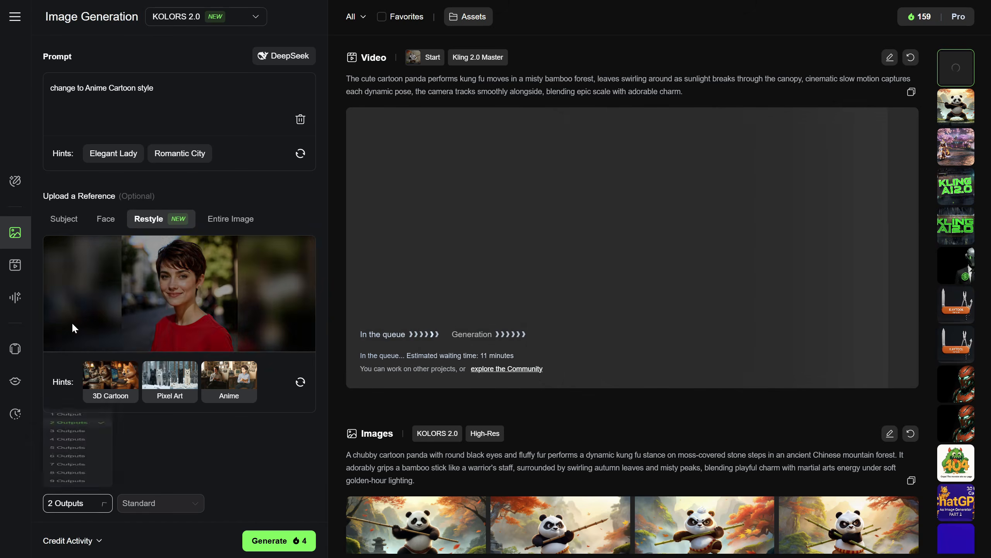
{"action": "left_click", "coordinate": [270, 548]}
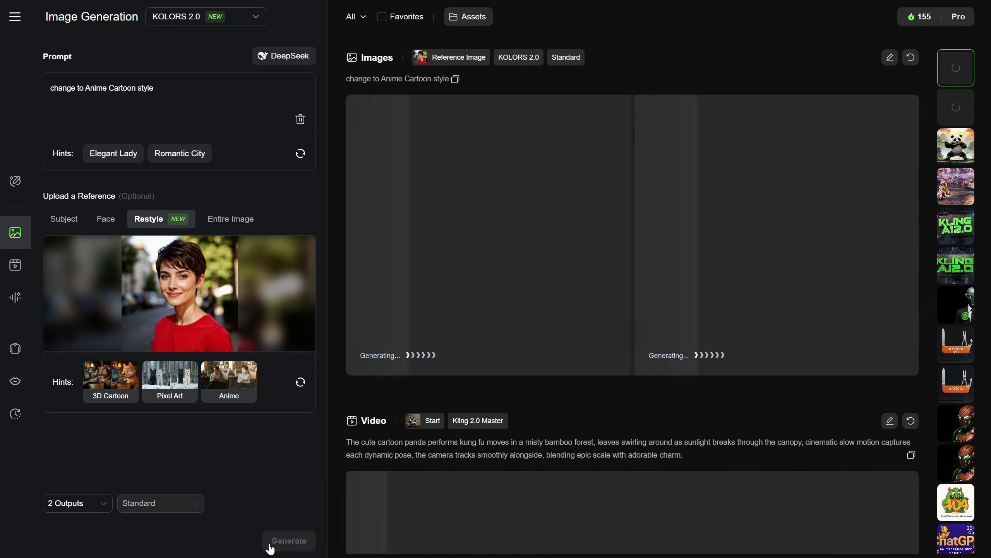
Apply the 3D Cartoon style to the reference portrait, generate the images and view the restyled results
{"action": "left_click", "coordinate": [117, 388]}
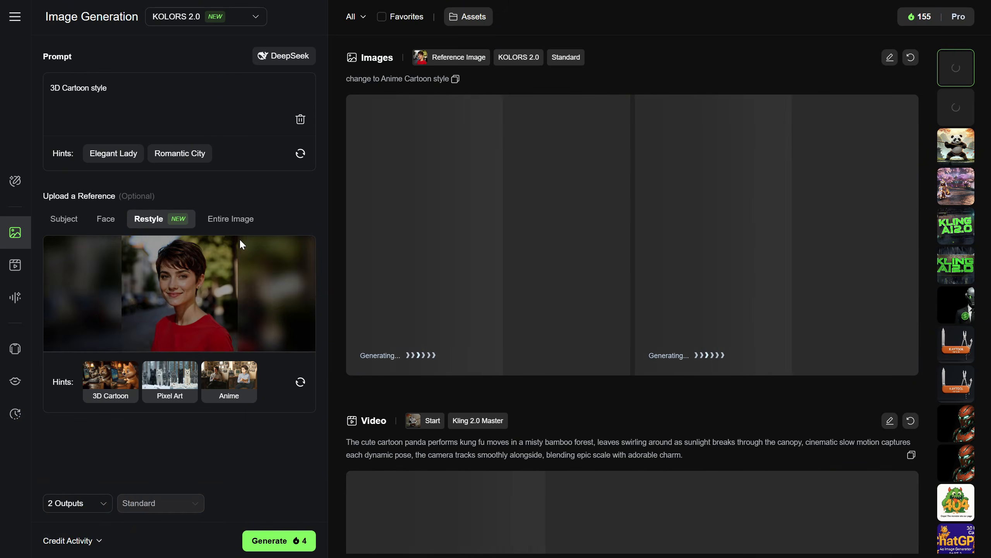
{"action": "left_click", "coordinate": [281, 540]}
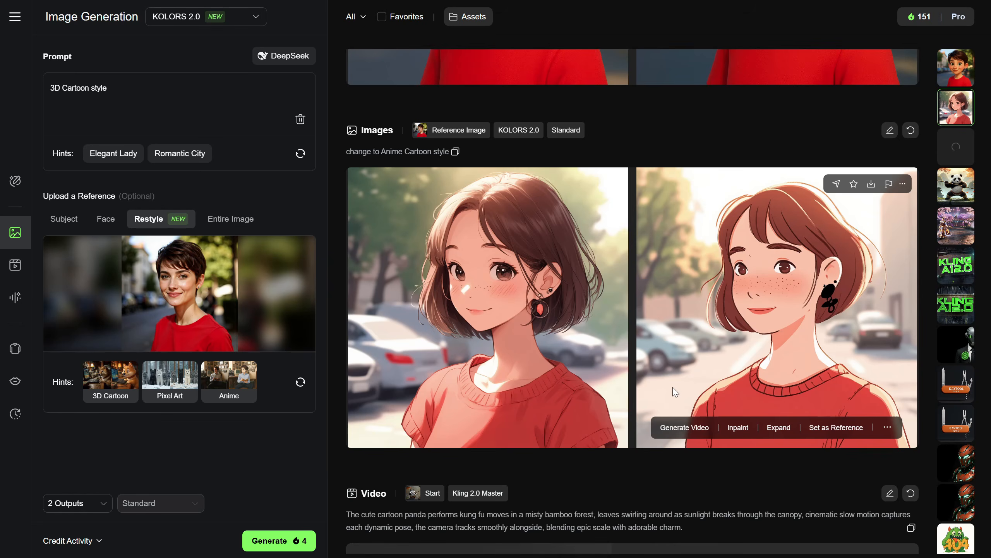
{"action": "scroll", "coordinate": [627, 263], "scroll_direction": "up", "scroll_amount": 6}
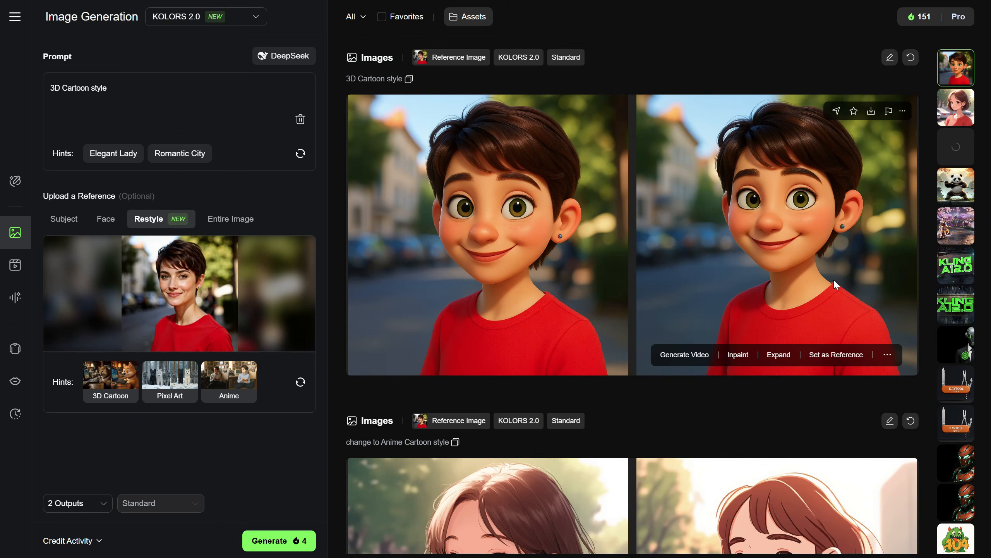
Find the Poetic Anime style among the Restyle suggestions, apply it to the portrait and generate two images
{"action": "left_click", "coordinate": [300, 382]}
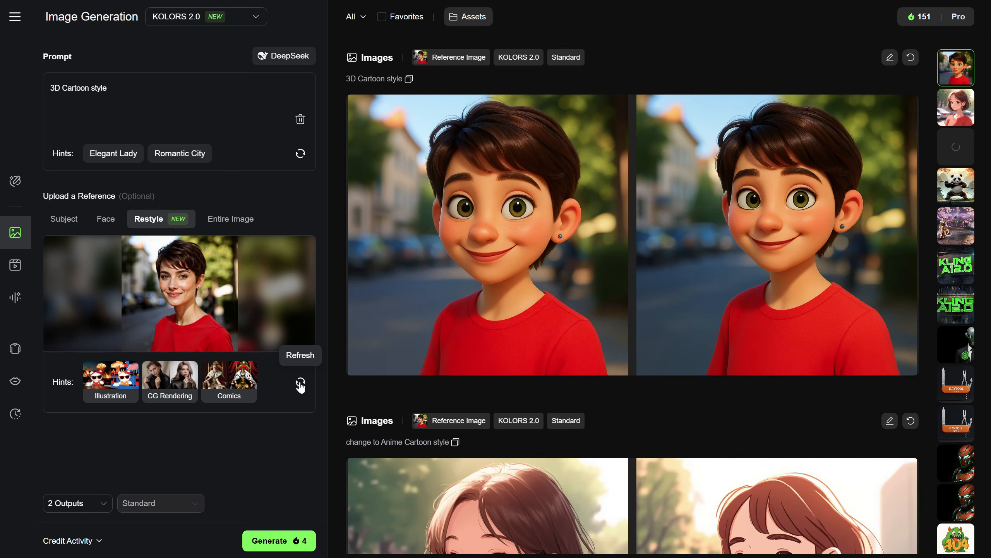
{"action": "left_click", "coordinate": [296, 385]}
{"action": "mouse_move", "coordinate": [178, 389]}
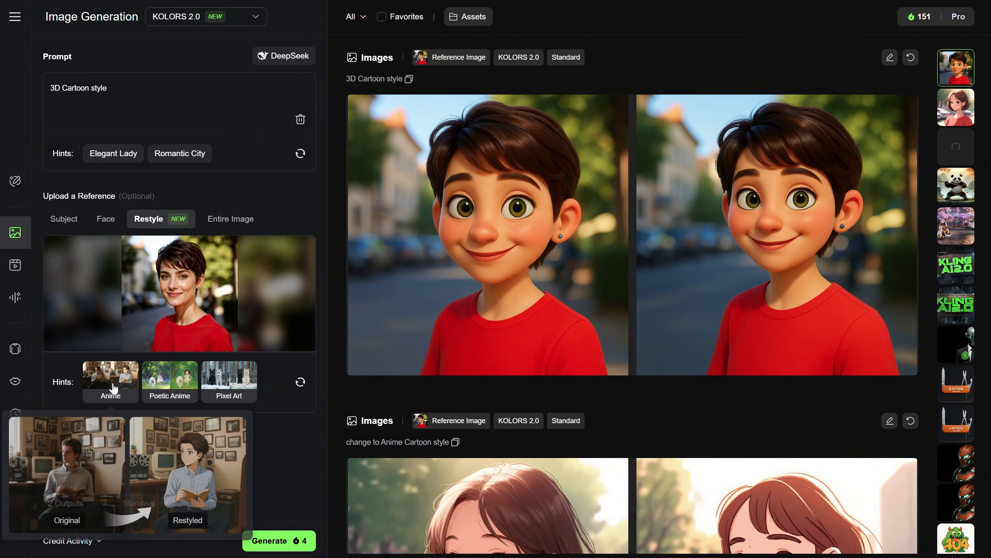
{"action": "left_click", "coordinate": [165, 384]}
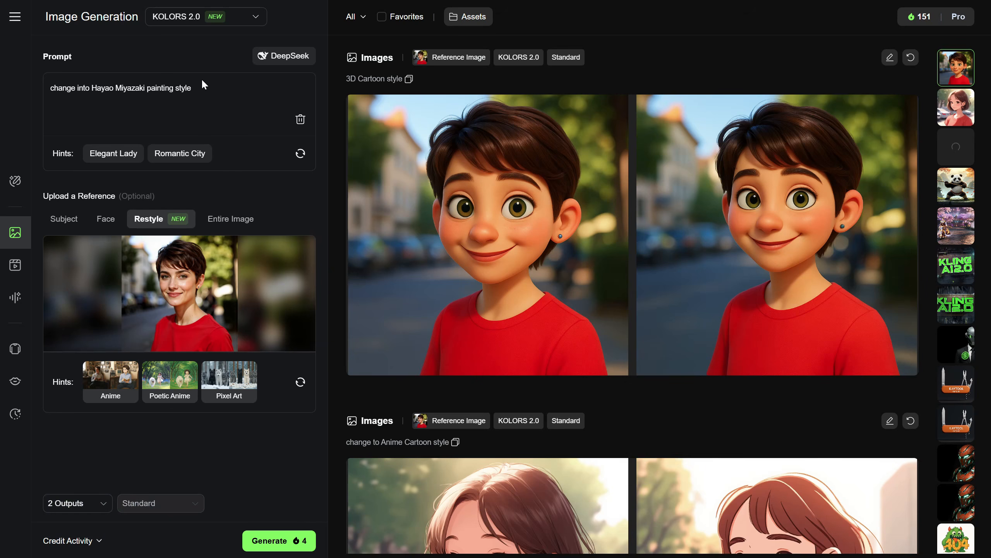
{"action": "left_click", "coordinate": [271, 545]}
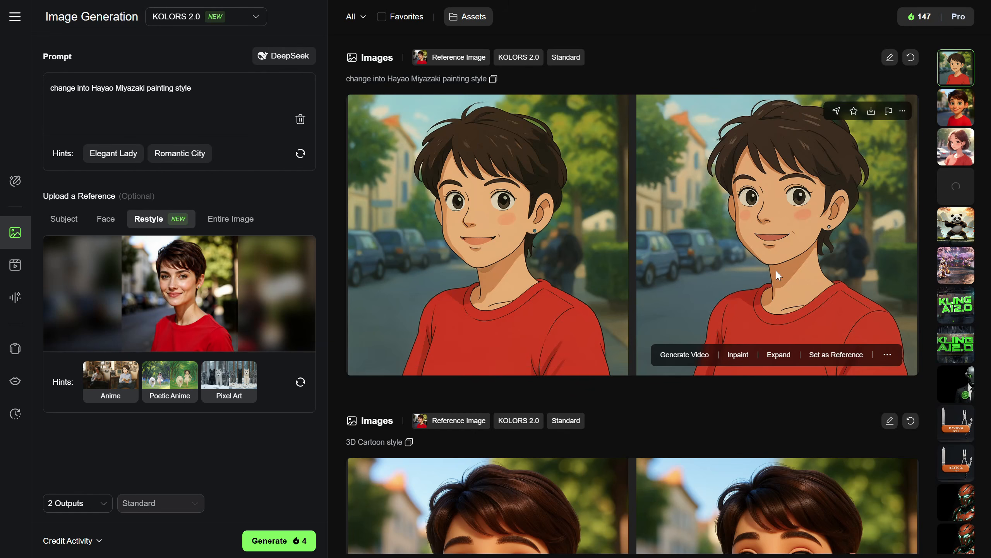
Use the portrait as a Face reference instead of Restyle and set its Reference Strength to 70
{"action": "mouse_move", "coordinate": [174, 380]}
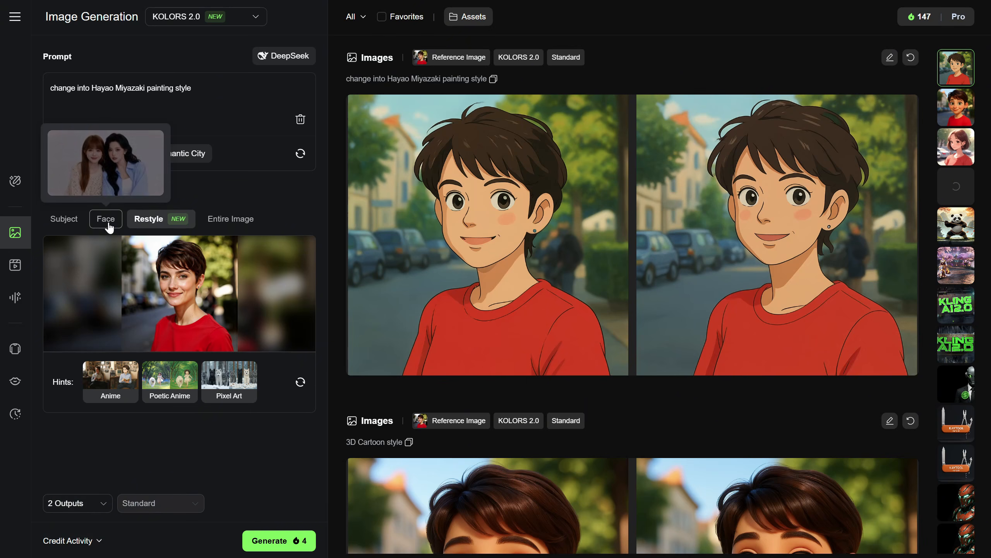
{"action": "left_click", "coordinate": [110, 229]}
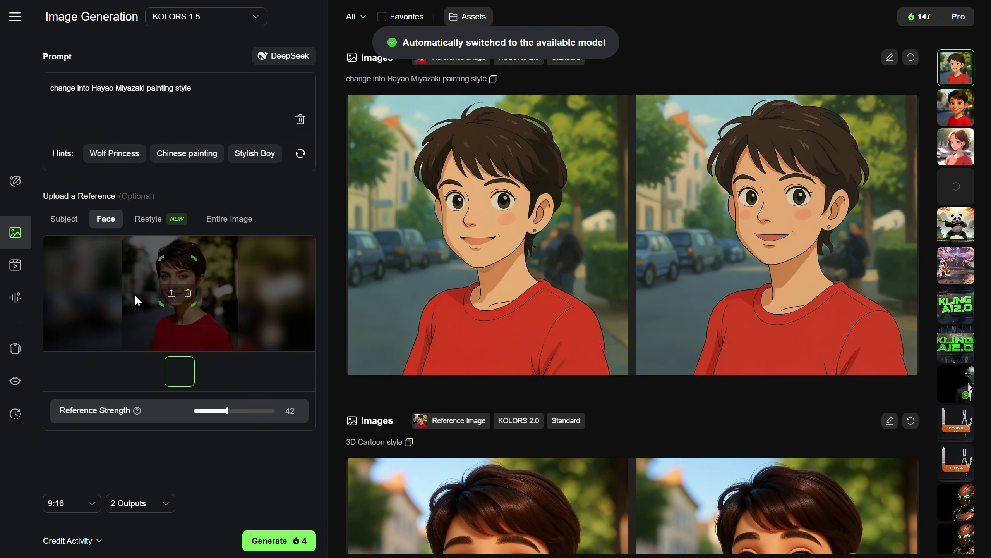
{"action": "mouse_move", "coordinate": [225, 400]}
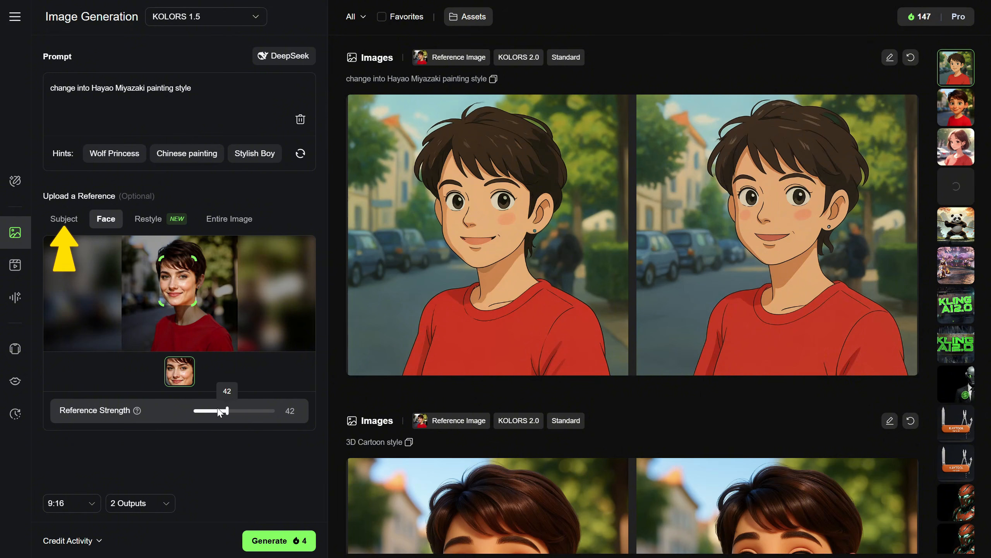
{"action": "mouse_move", "coordinate": [137, 410]}
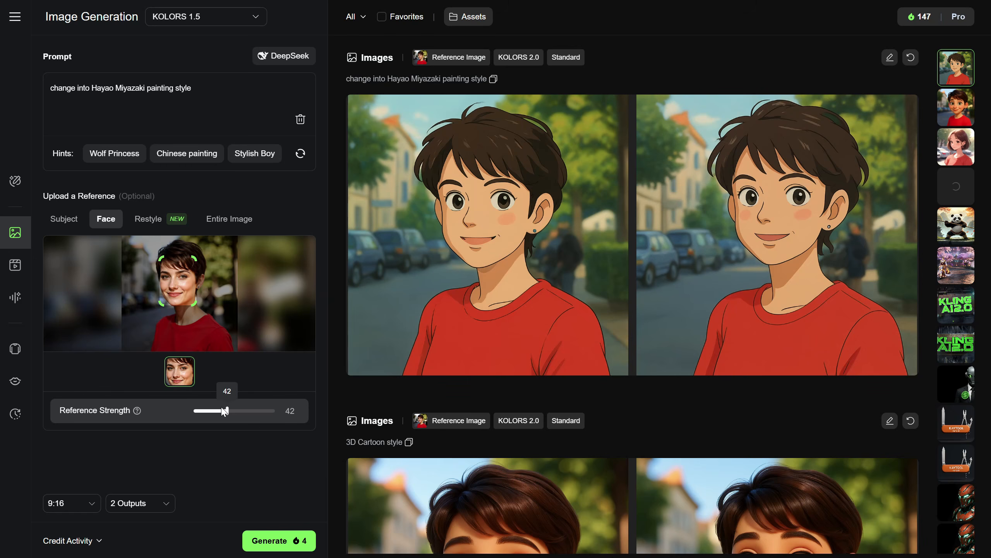
{"action": "left_click_drag", "start_coordinate": [224, 411], "coordinate": [247, 408]}
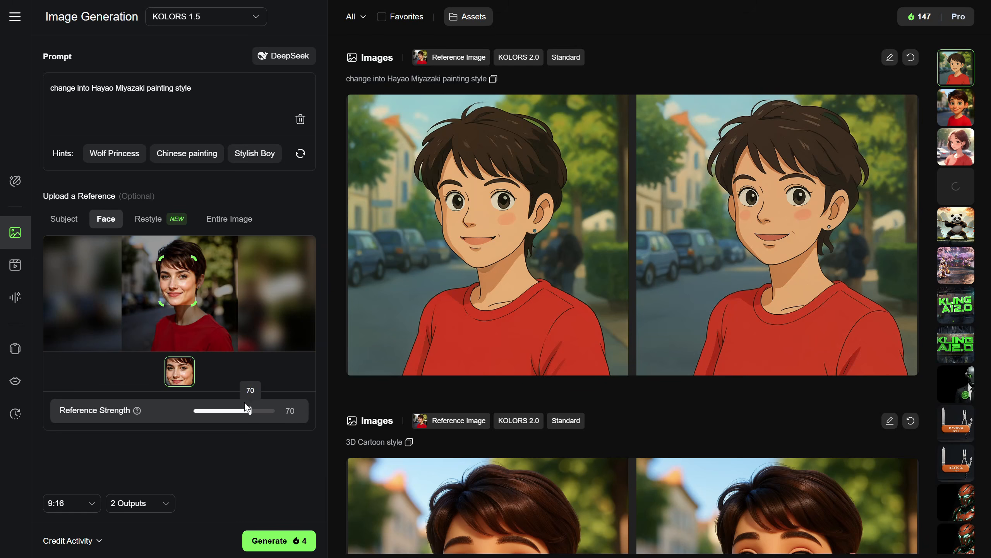
Replace the prompt with "portrait of a warrior woman in the jungle"
{"action": "left_click_drag", "start_coordinate": [53, 80], "coordinate": [14, 81]}
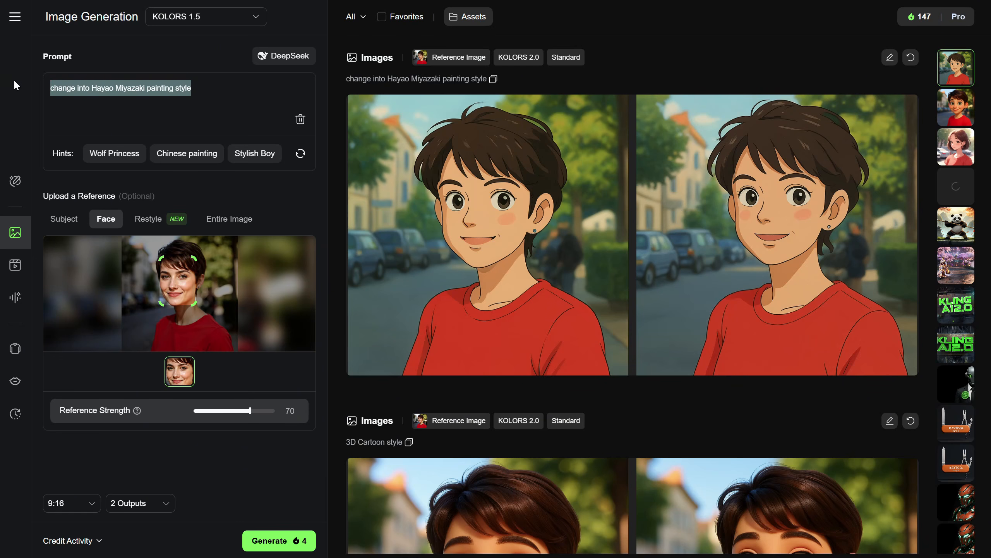
{"action": "key", "text": "BackSpace"}
{"action": "type", "text": "portrait of a"}
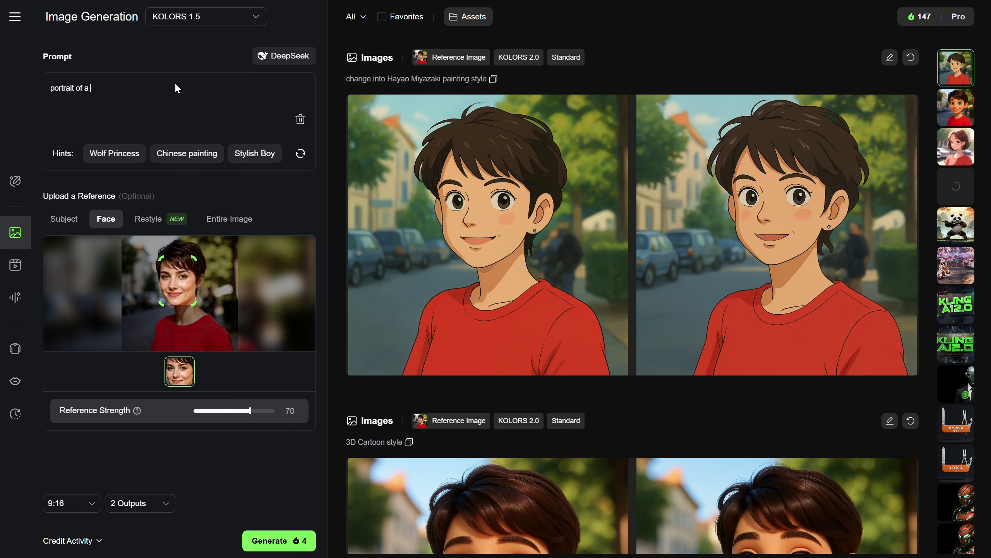
{"action": "type", "text": " warrior woman in the jungle"}
Generate two face-referenced images at a 1:1 aspect ratio and view the first one at full size
{"action": "left_click", "coordinate": [59, 506]}
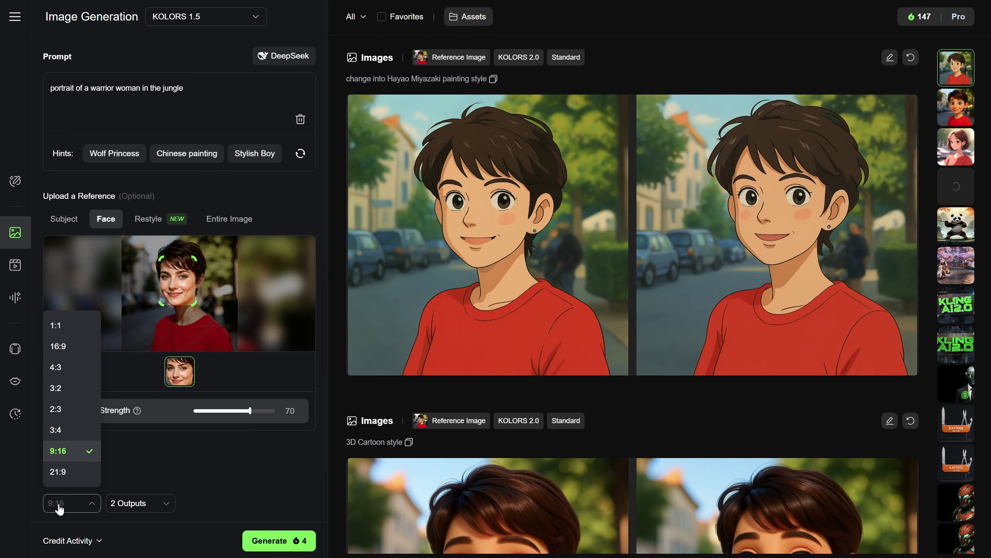
{"action": "left_click", "coordinate": [58, 327]}
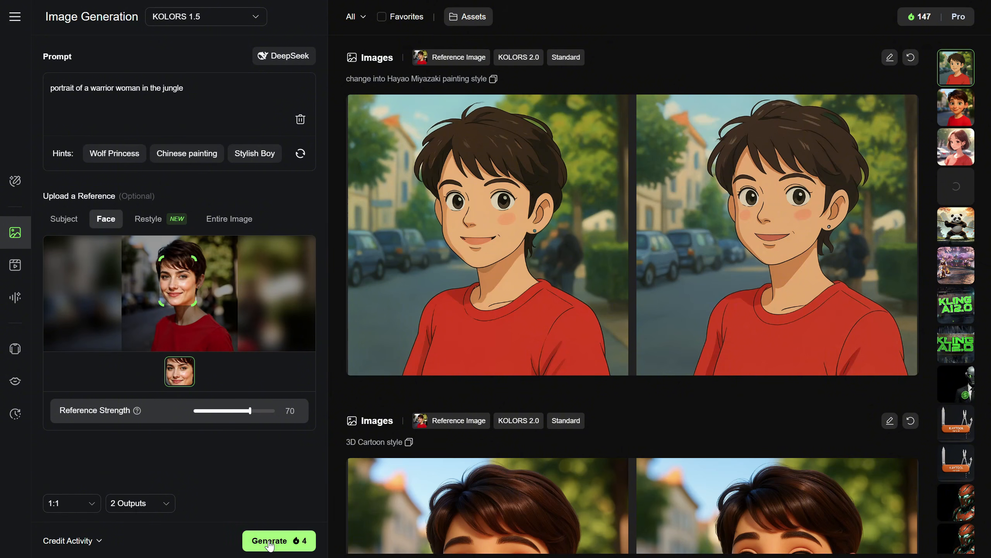
{"action": "left_click", "coordinate": [272, 546]}
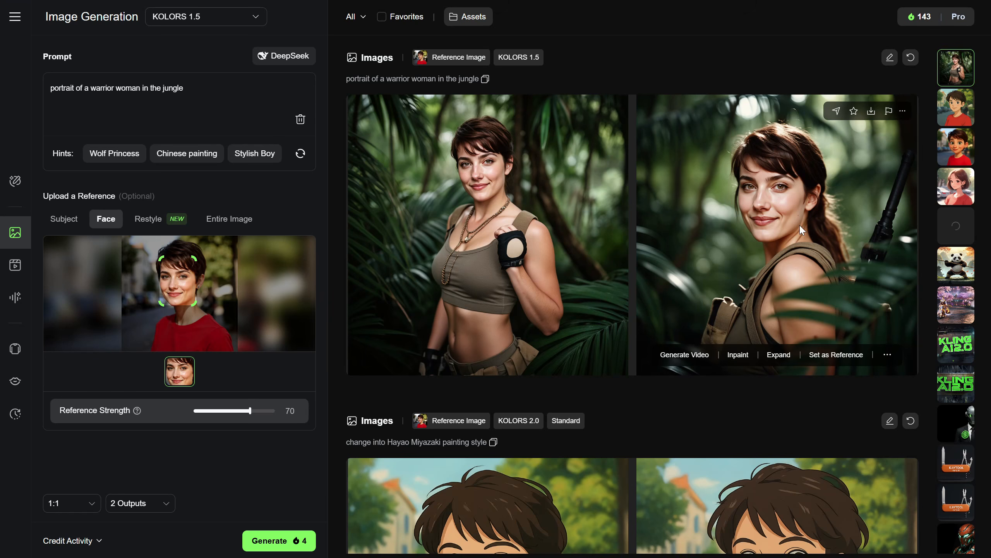
{"action": "left_click", "coordinate": [491, 236]}
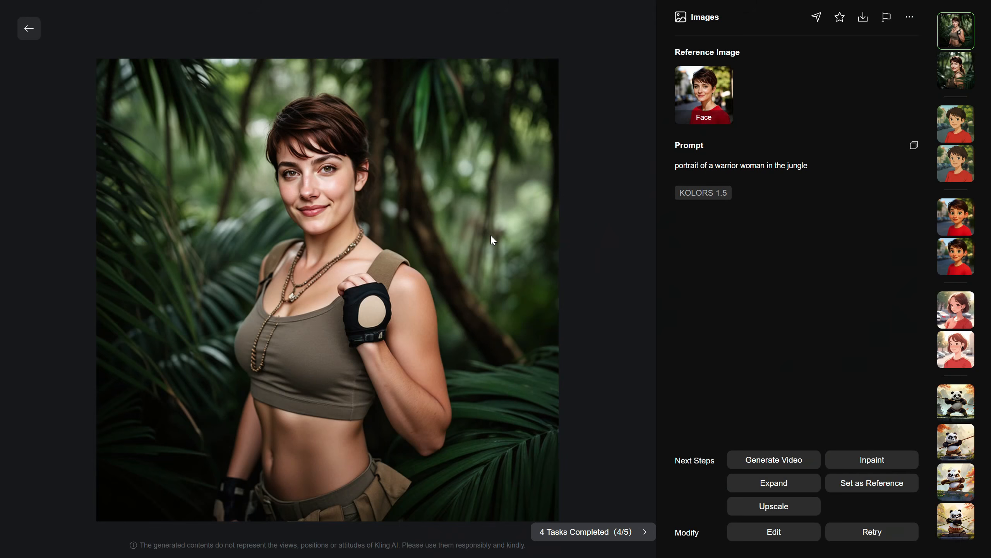
{"action": "left_click", "coordinate": [31, 35]}
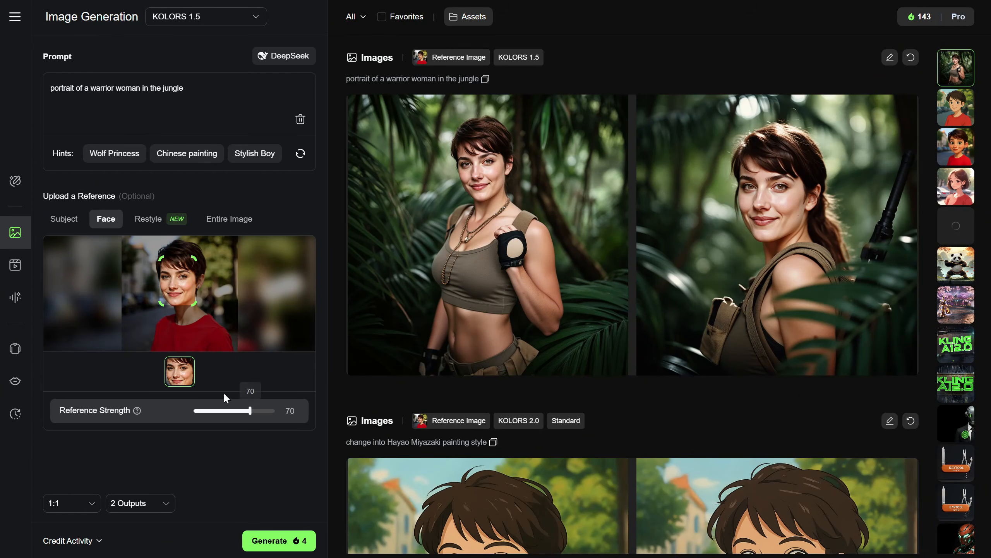
Set the Reference Strength to 100, generate the warrior woman images again and view the first new one at full size
{"action": "mouse_move", "coordinate": [247, 416]}
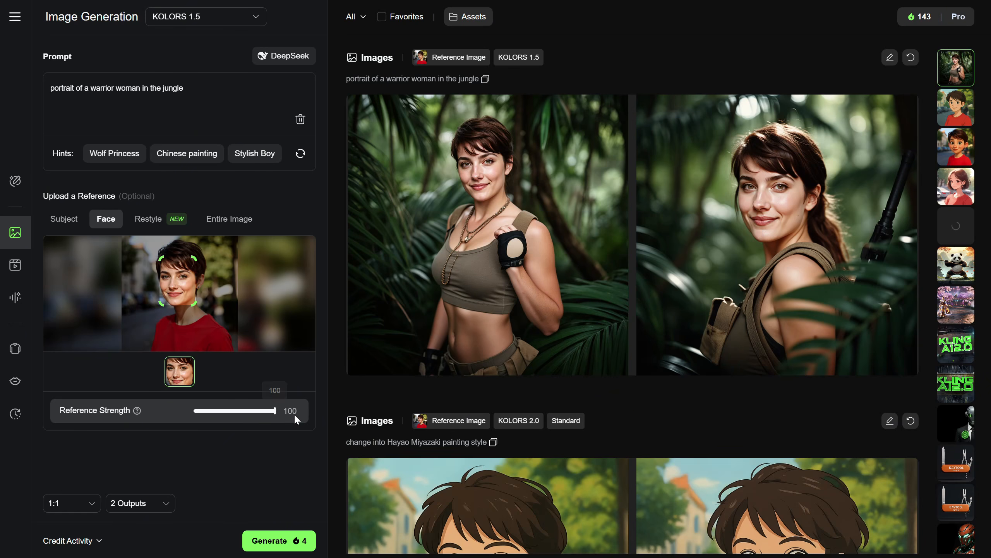
{"action": "left_click", "coordinate": [270, 541]}
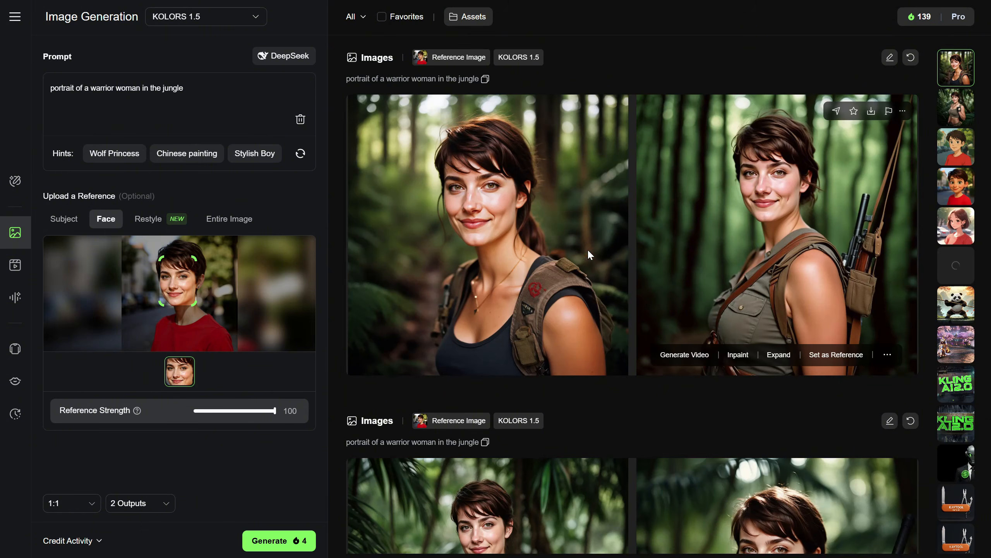
{"action": "left_click", "coordinate": [527, 240]}
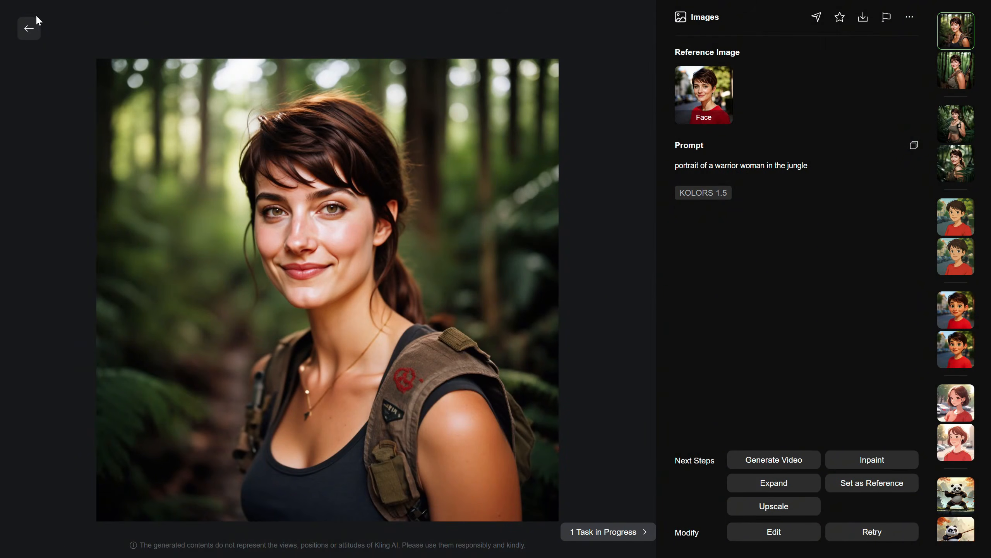
{"action": "left_click", "coordinate": [28, 34]}
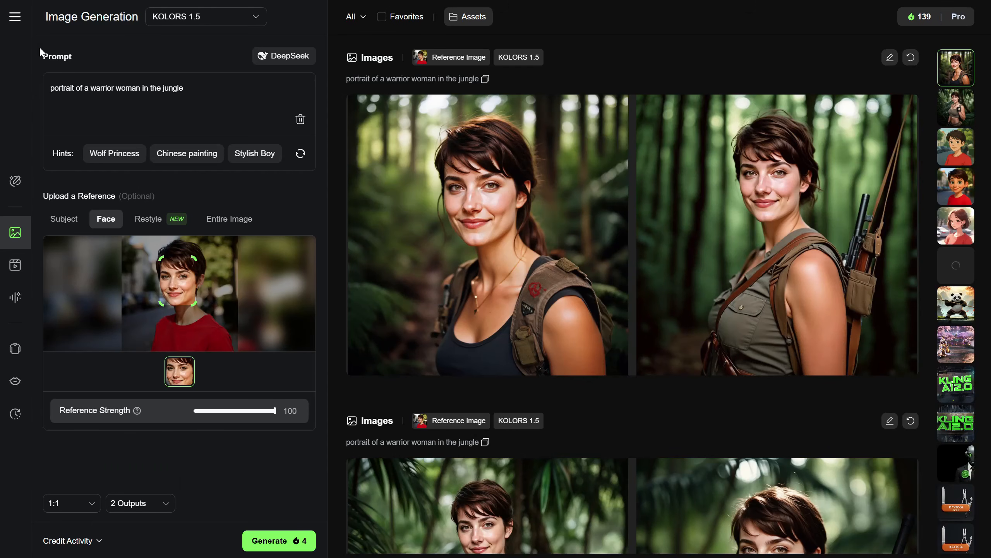
Check which KOLORS model versions support the Face, Restyle, Entire Image and Subject reference types
{"action": "left_click", "coordinate": [219, 17]}
{"action": "left_click", "coordinate": [226, 81]}
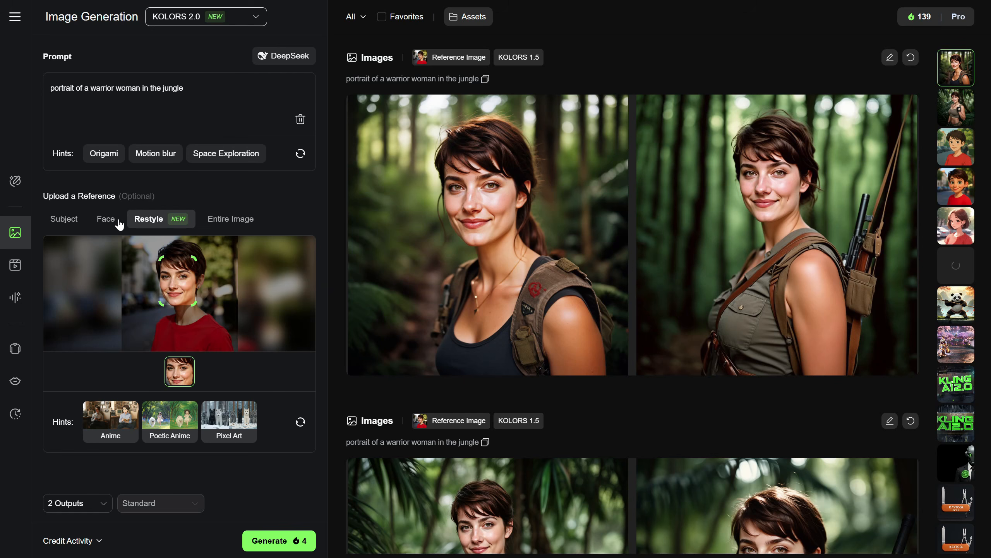
{"action": "left_click", "coordinate": [106, 219]}
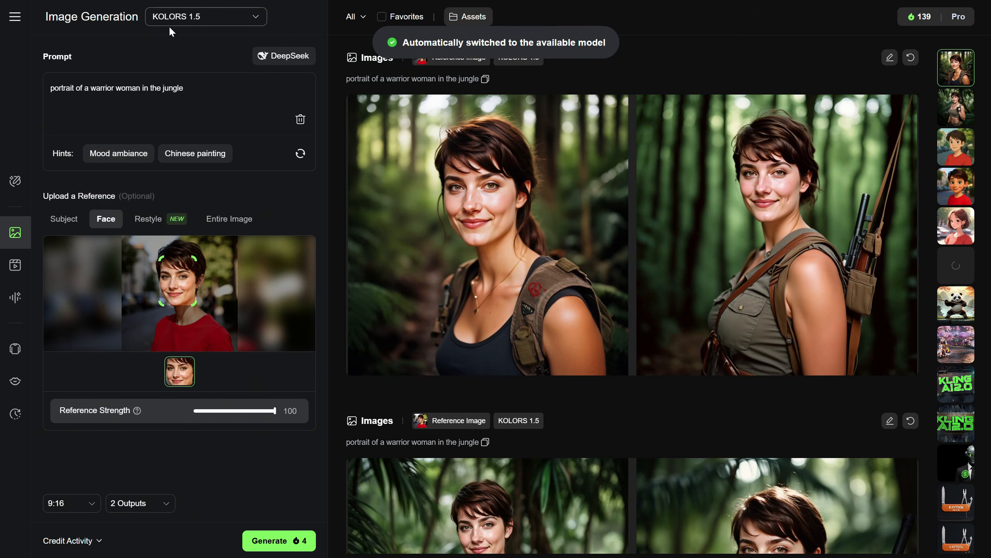
{"action": "left_click", "coordinate": [148, 220]}
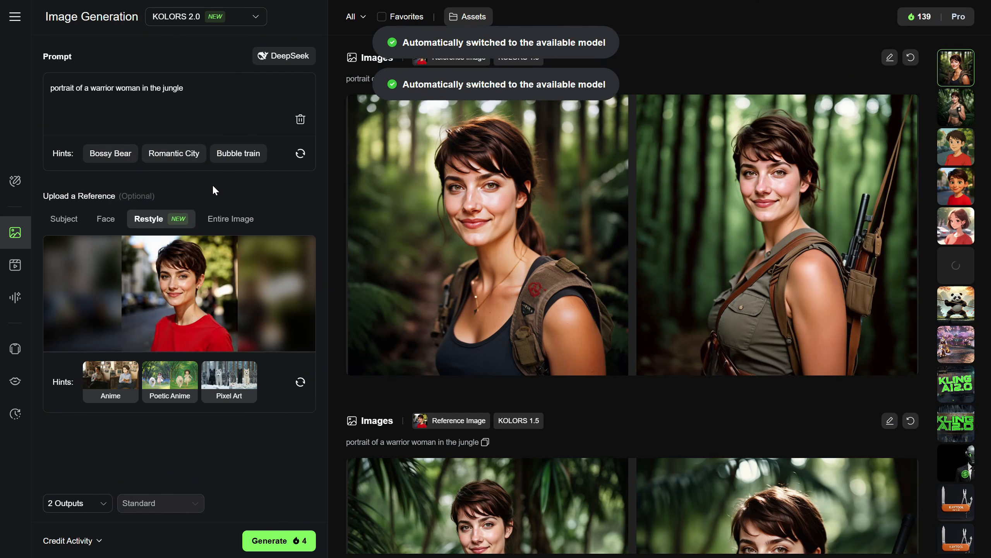
{"action": "left_click", "coordinate": [219, 218]}
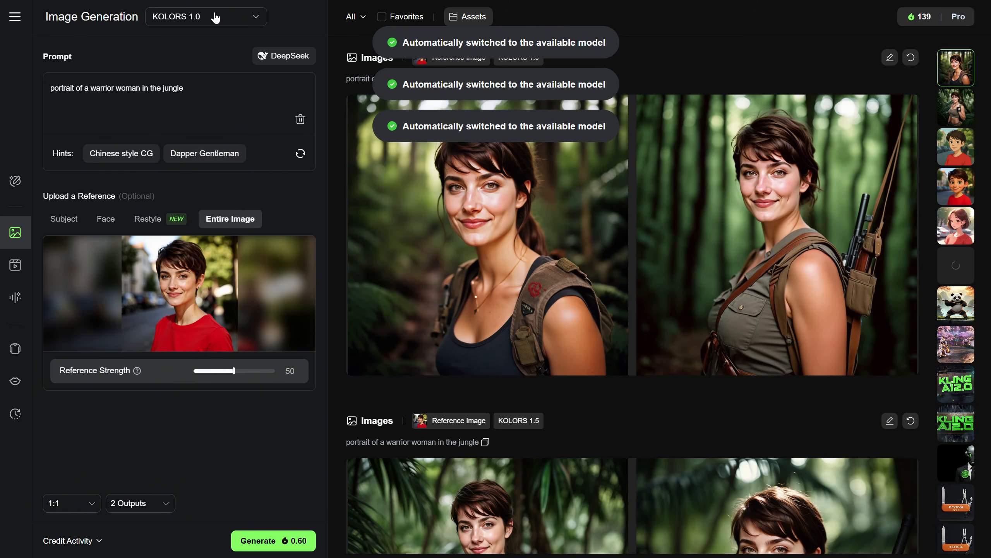
{"action": "left_click", "coordinate": [68, 221]}
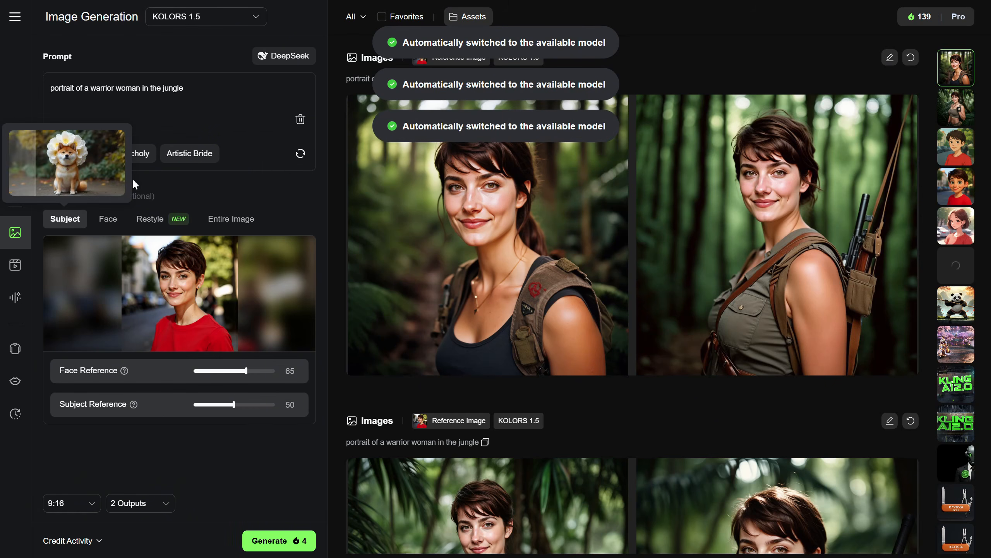
Switch to KOLORS 2.0 Restyle, apply the Classic Cartoon preset to the portrait and generate two images
{"action": "left_click", "coordinate": [192, 20]}
{"action": "left_click", "coordinate": [197, 87]}
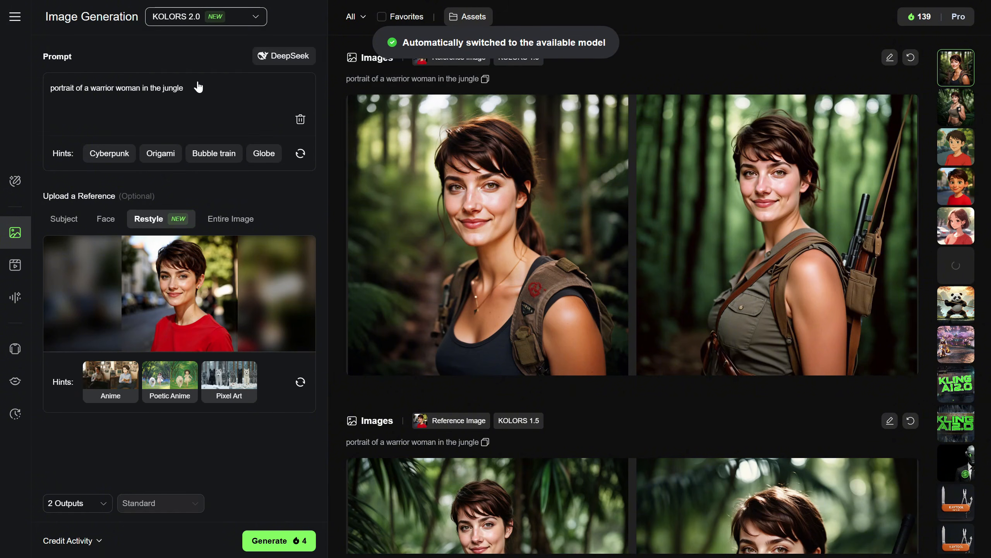
{"action": "left_click", "coordinate": [301, 382]}
{"action": "left_click", "coordinate": [232, 384]}
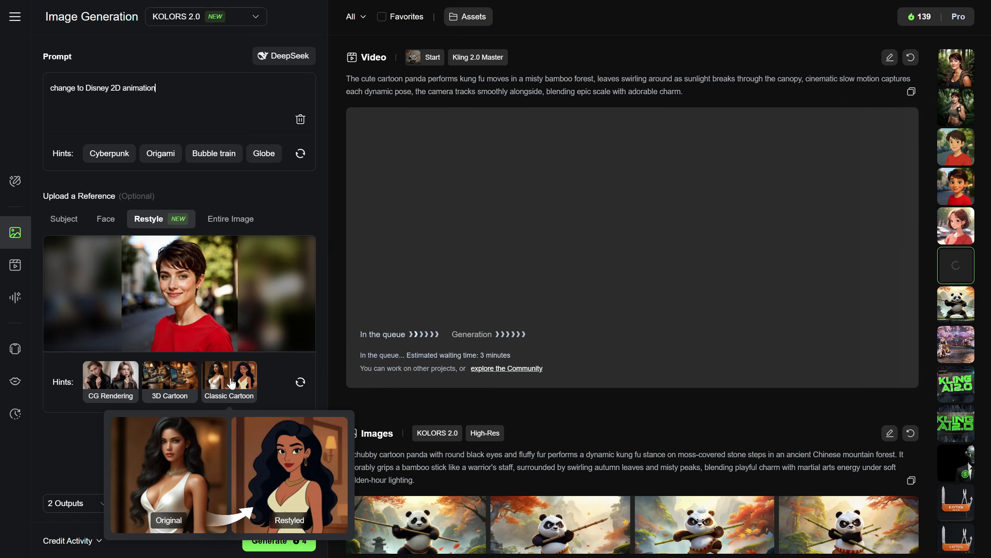
{"action": "left_click", "coordinate": [273, 542]}
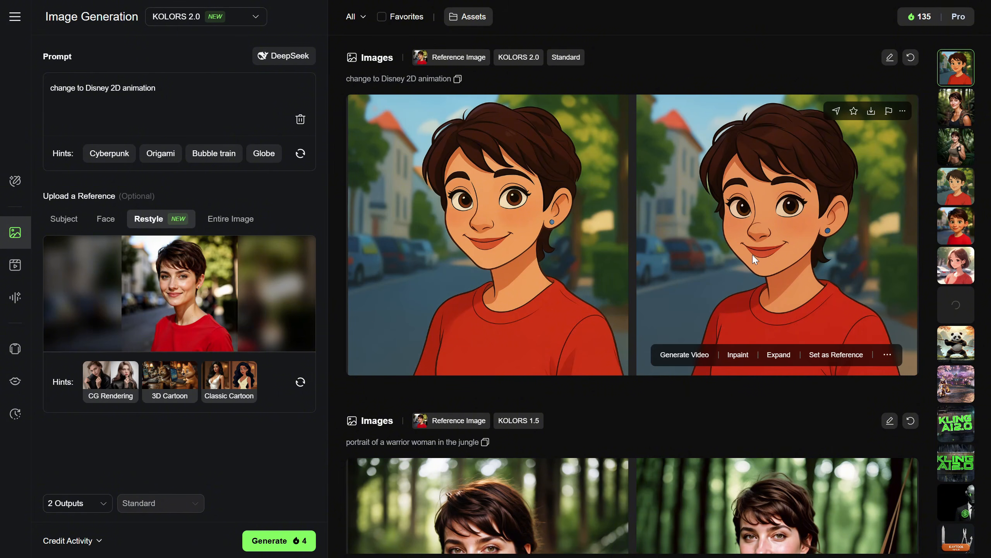
Expand the second Disney-style image to a 16:9 aspect ratio with 2 outputs
{"action": "left_click", "coordinate": [779, 355]}
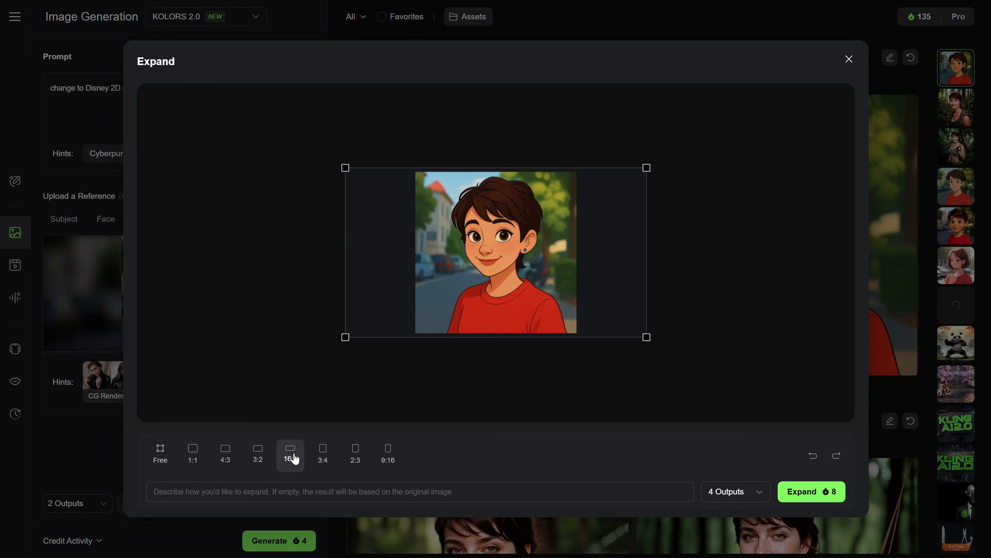
{"action": "left_click", "coordinate": [733, 491]}
{"action": "left_click", "coordinate": [730, 313]}
{"action": "left_click", "coordinate": [798, 492]}
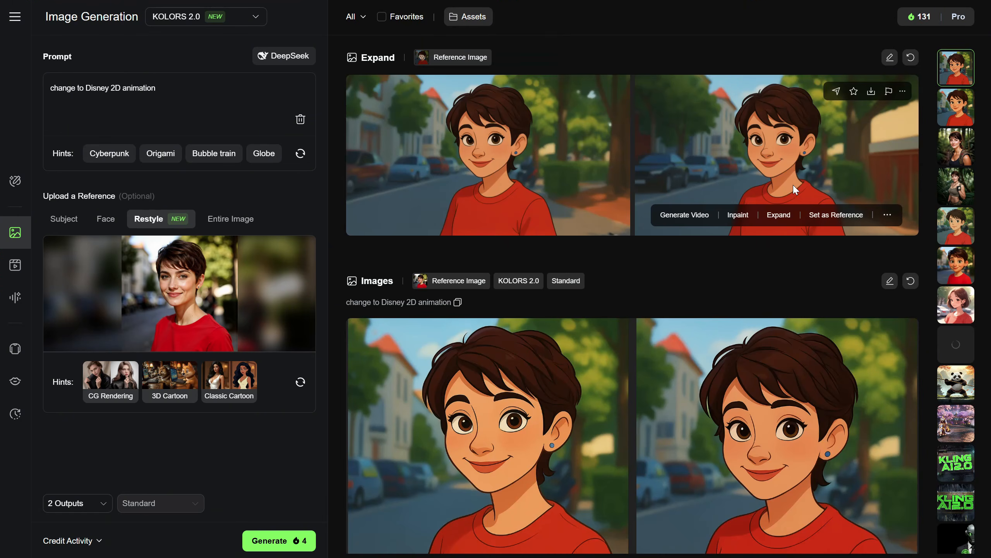
View both expanded images at full size and open the second one, with the red fence, for inpainting
{"action": "left_click", "coordinate": [734, 297]}
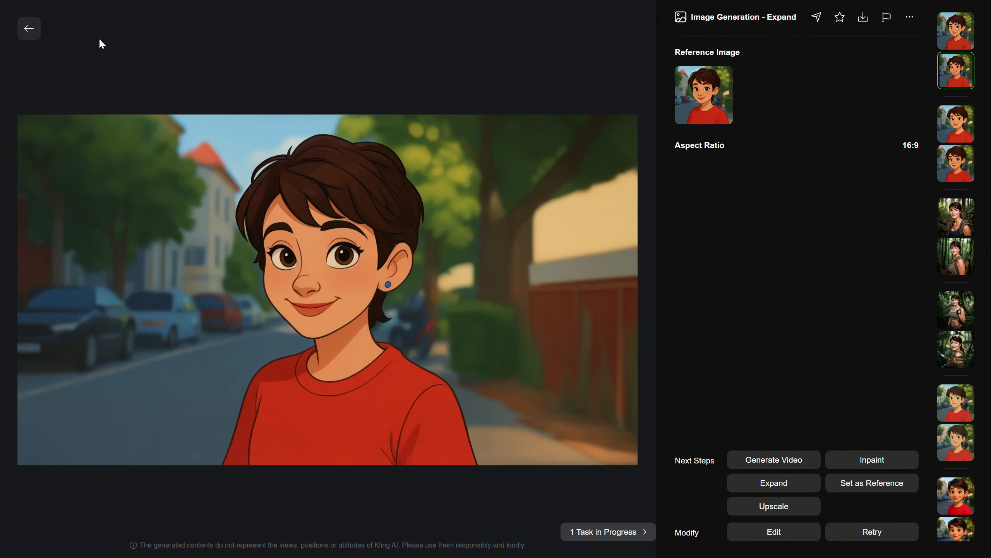
{"action": "left_click", "coordinate": [27, 31]}
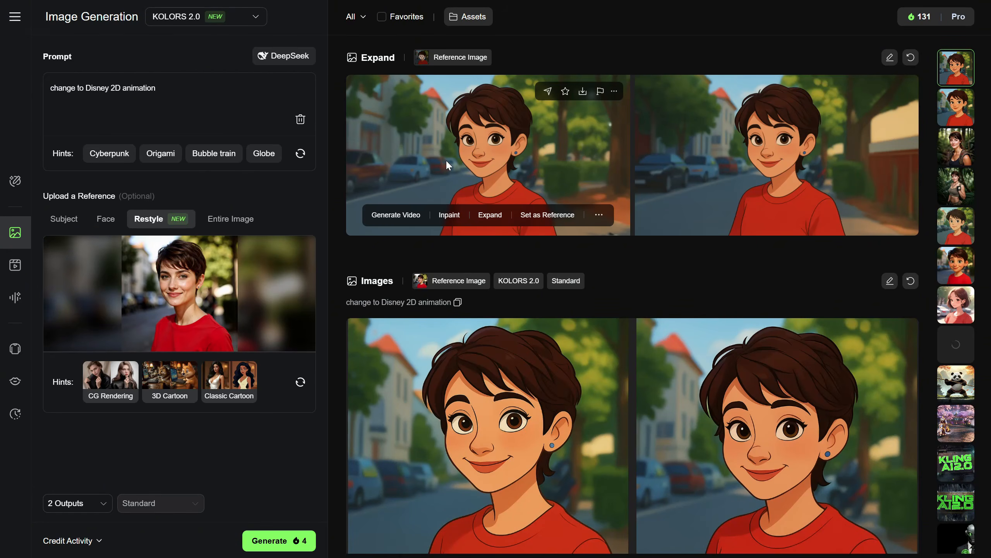
{"action": "left_click", "coordinate": [446, 159]}
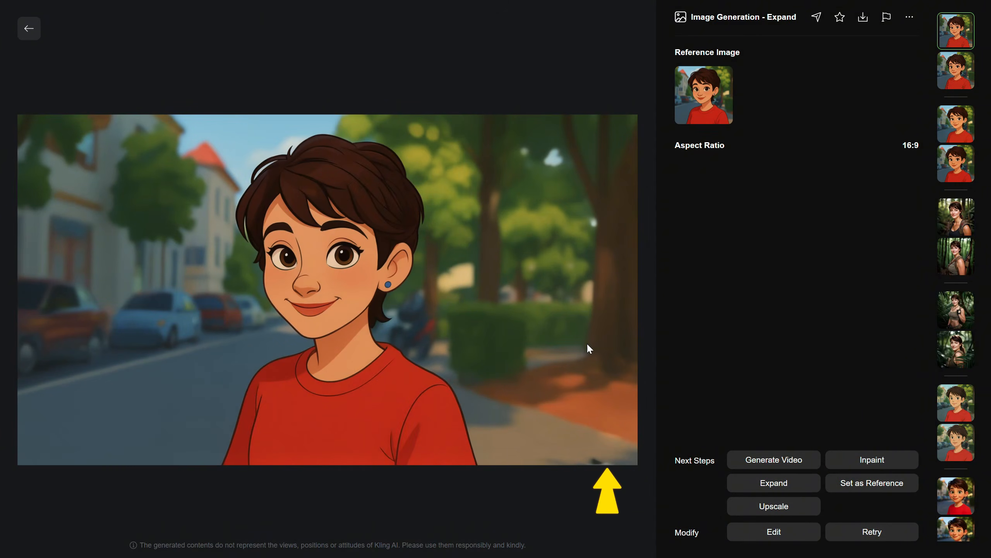
{"action": "left_click", "coordinate": [29, 29]}
{"action": "left_click", "coordinate": [763, 170]}
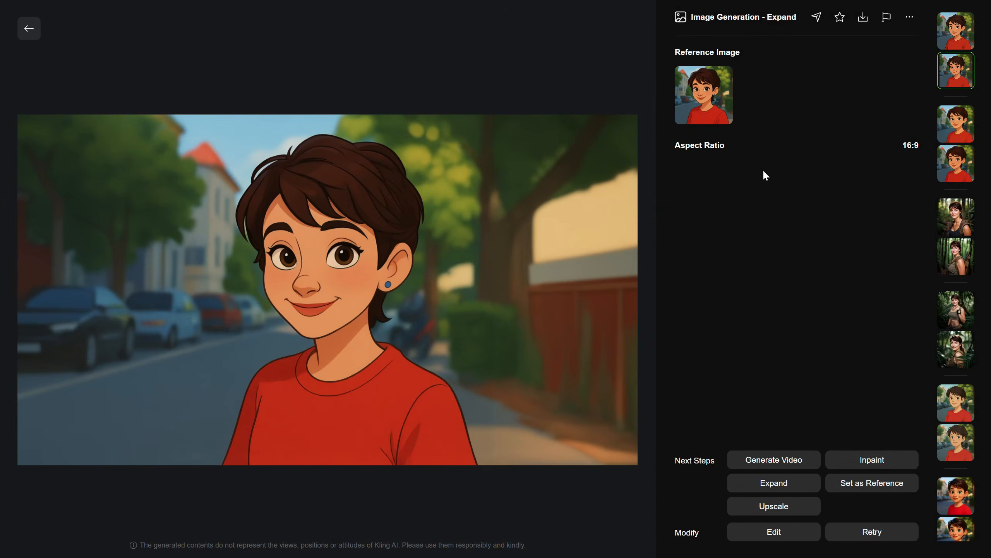
{"action": "left_click", "coordinate": [881, 458]}
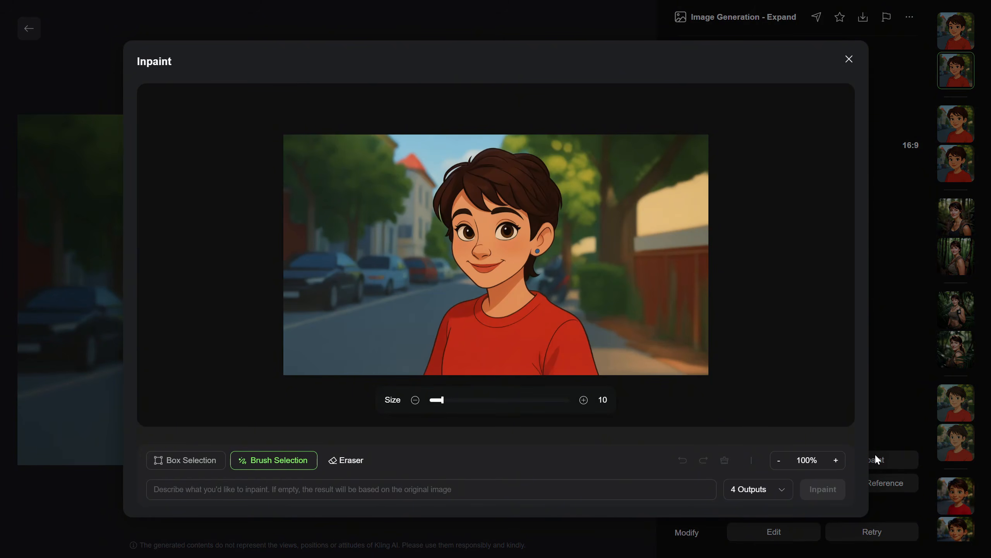
Try box and brush selections over the parked cars on the image's left side, and clear the mask
{"action": "left_click", "coordinate": [204, 463]}
{"action": "mouse_move", "coordinate": [315, 198]}
{"action": "left_mouse_down"}
{"action": "mouse_move", "coordinate": [415, 381]}
{"action": "mouse_move", "coordinate": [283, 165]}
{"action": "mouse_move", "coordinate": [406, 377]}
{"action": "left_mouse_up"}
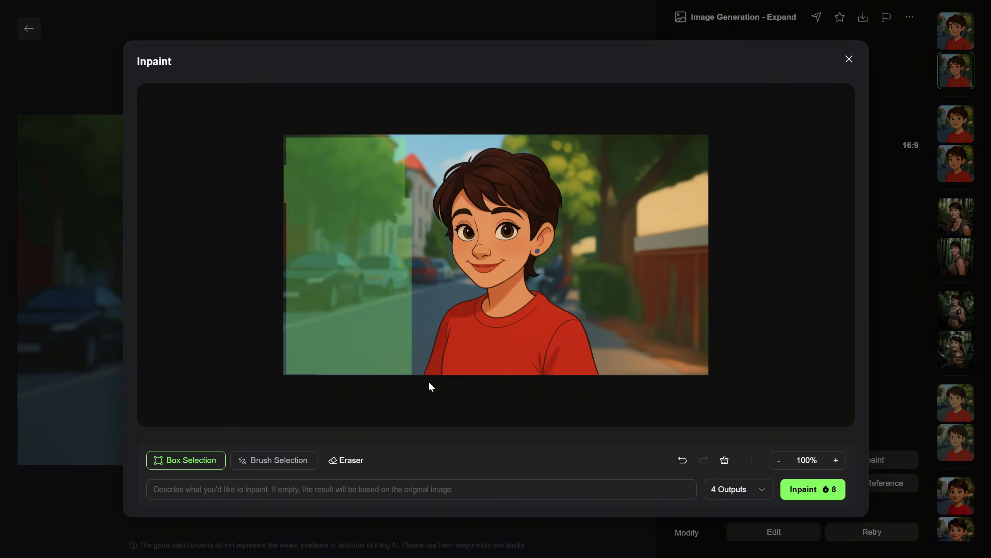
{"action": "left_click", "coordinate": [273, 463]}
{"action": "mouse_move", "coordinate": [402, 241]}
{"action": "left_mouse_down"}
{"action": "mouse_move", "coordinate": [393, 231]}
{"action": "mouse_move", "coordinate": [355, 296]}
{"action": "mouse_move", "coordinate": [345, 276]}
{"action": "left_mouse_up"}
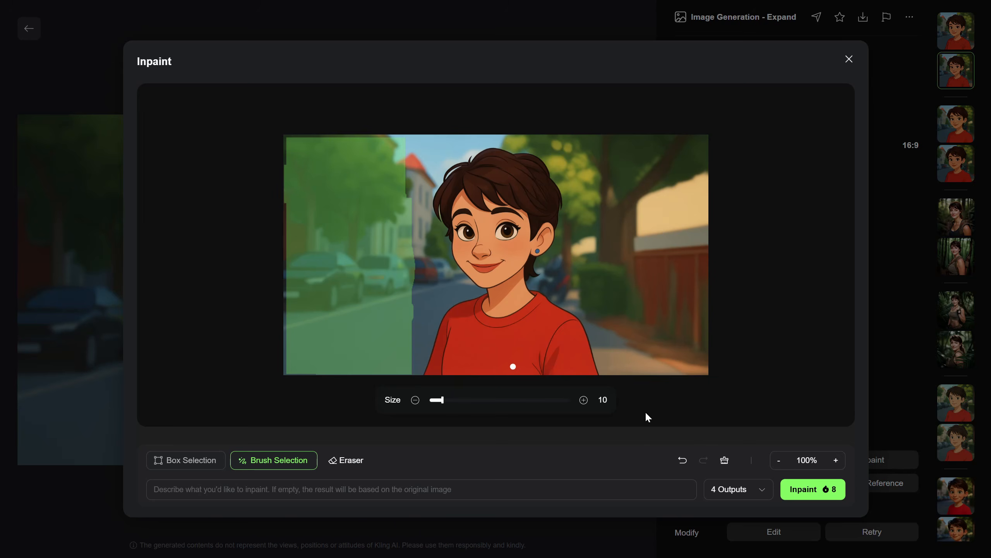
{"action": "left_click", "coordinate": [725, 460]}
Box-select the left part of the street up to the woman and inpaint "a red bus" with 2 outputs
{"action": "left_click", "coordinate": [200, 467]}
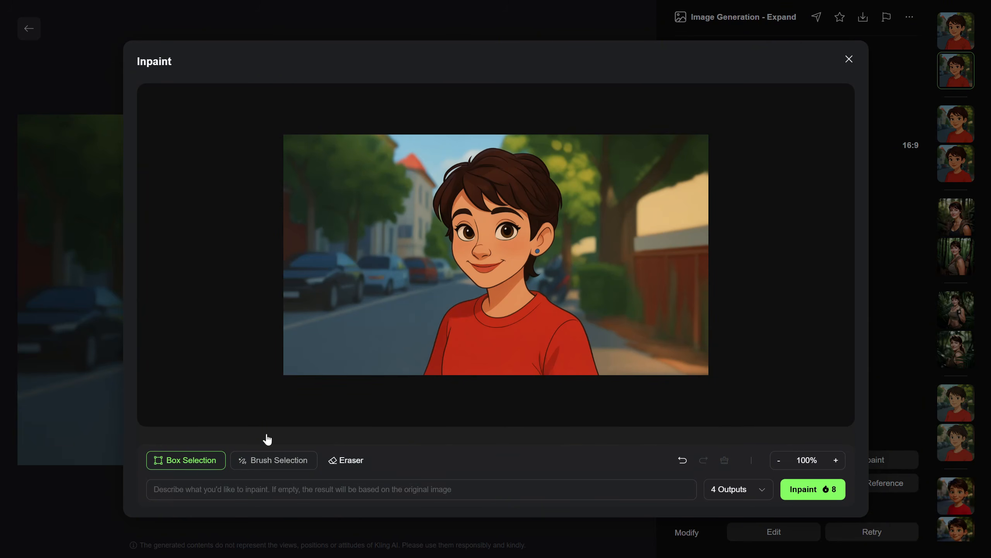
{"action": "left_click_drag", "start_coordinate": [405, 374], "coordinate": [274, 133]}
{"action": "left_click", "coordinate": [257, 484]}
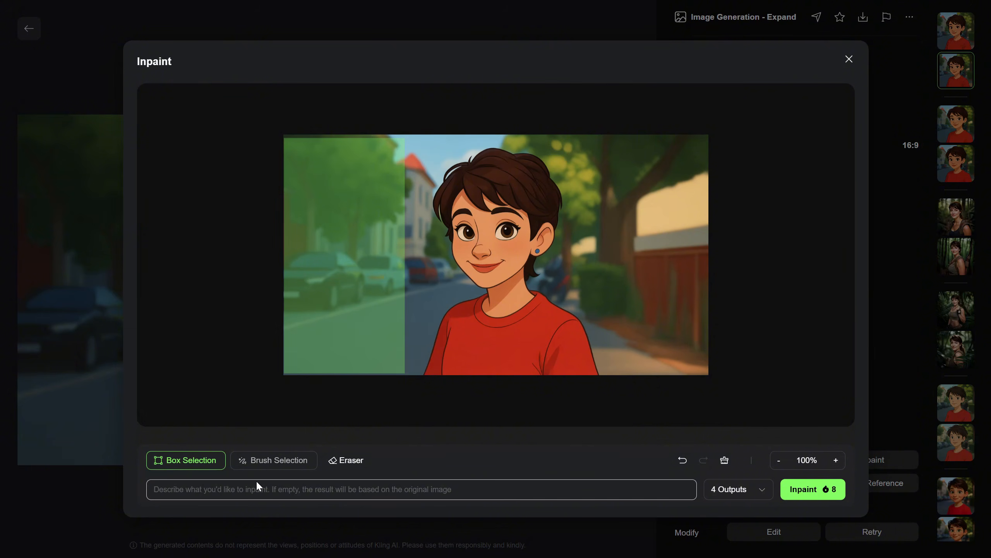
{"action": "type", "text": "a red bus"}
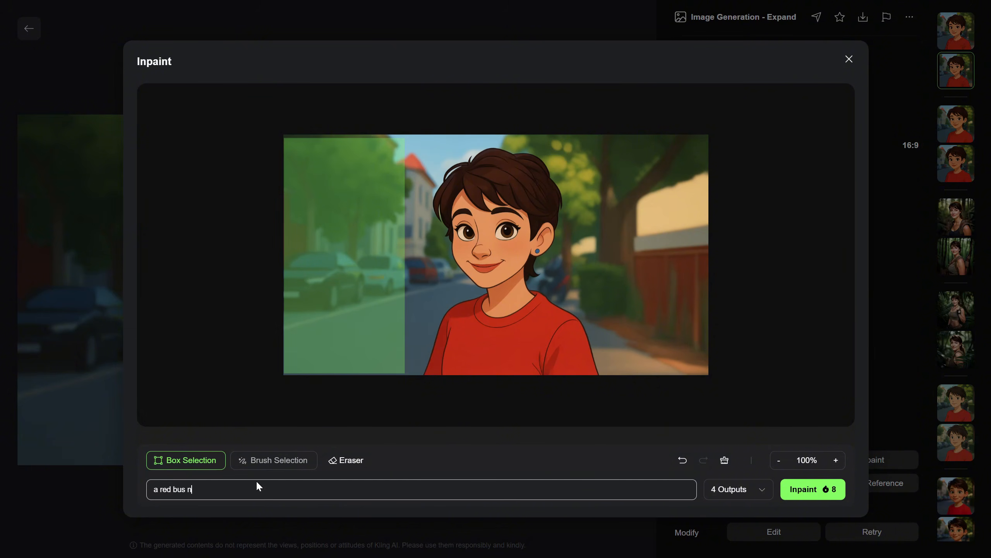
{"action": "left_click", "coordinate": [740, 493]}
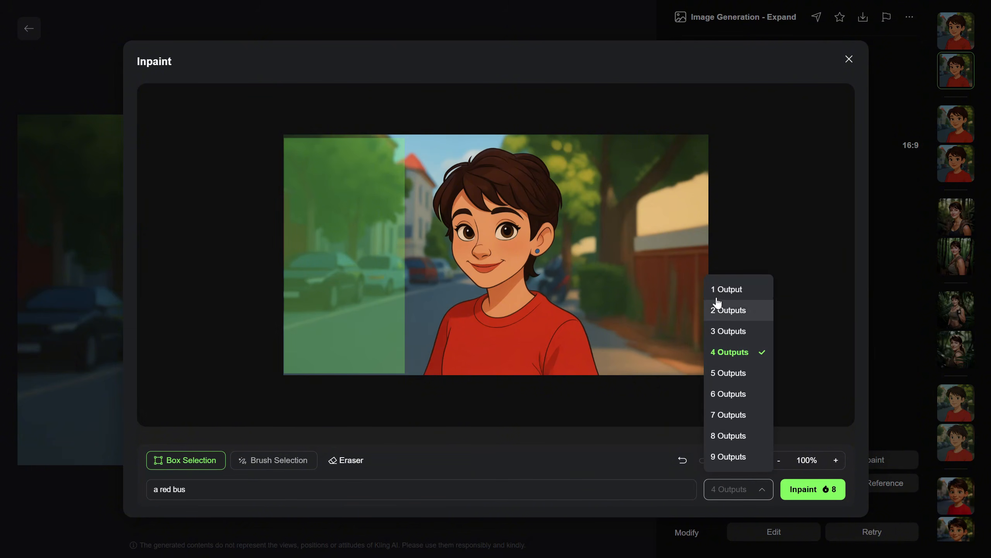
{"action": "left_click", "coordinate": [733, 312]}
{"action": "left_click", "coordinate": [813, 499]}
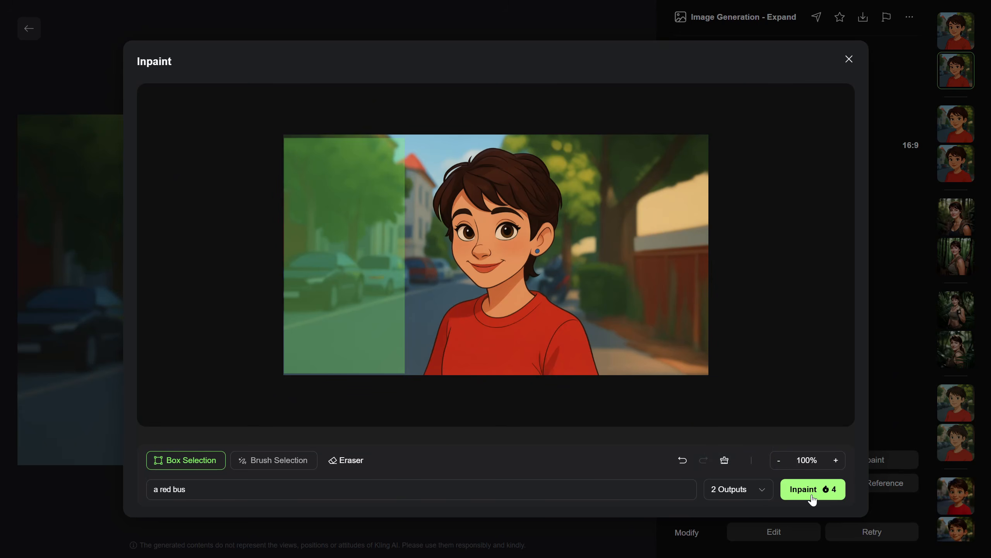
{"action": "left_click", "coordinate": [812, 492]}
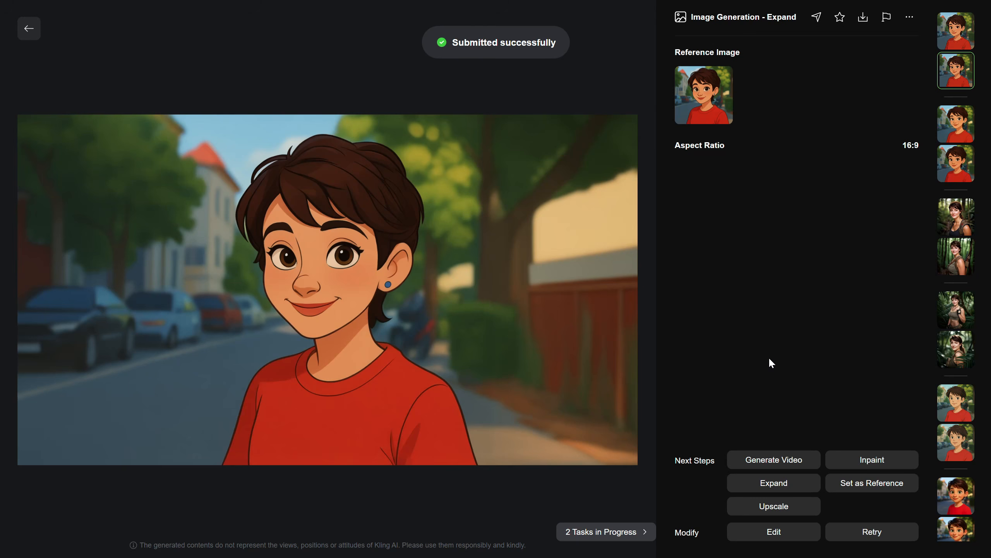
View both inpainted red bus images at full size
{"action": "left_click", "coordinate": [29, 28]}
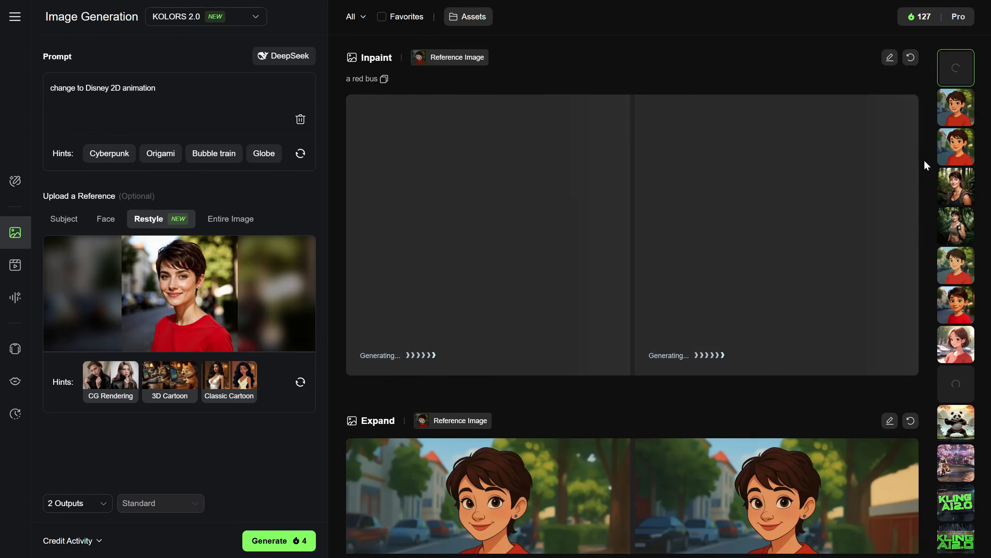
{"action": "left_click", "coordinate": [779, 190]}
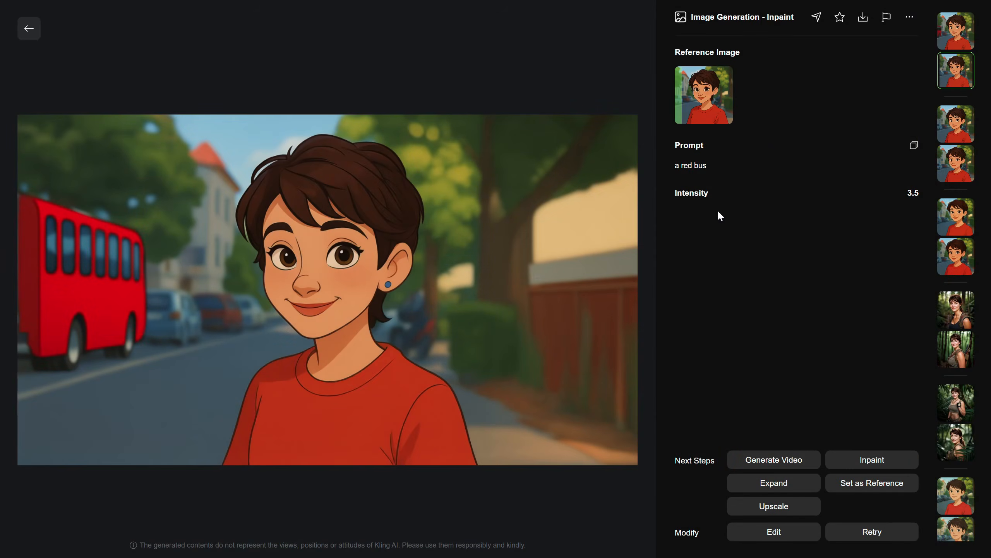
{"action": "left_click", "coordinate": [31, 36]}
{"action": "left_click", "coordinate": [474, 171]}
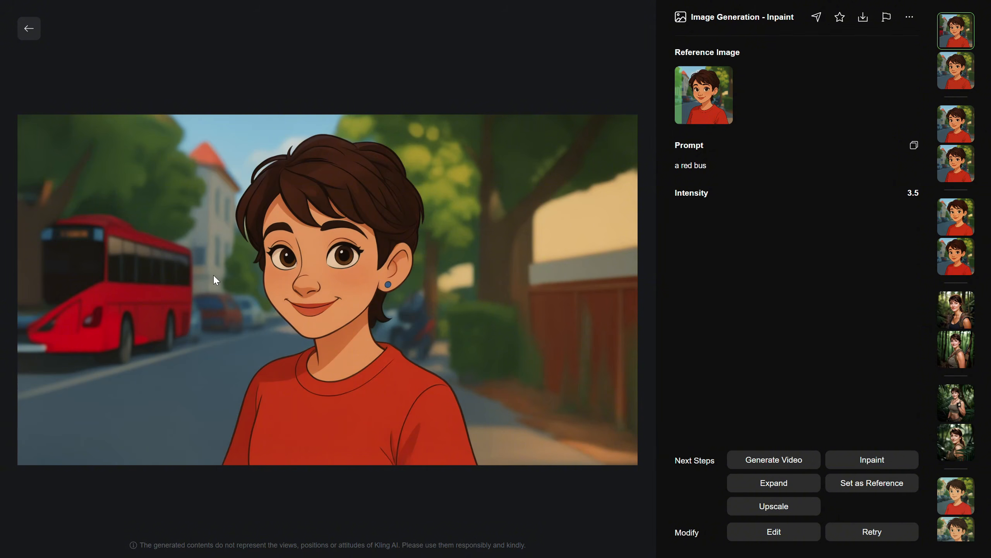
{"action": "left_click", "coordinate": [26, 35]}
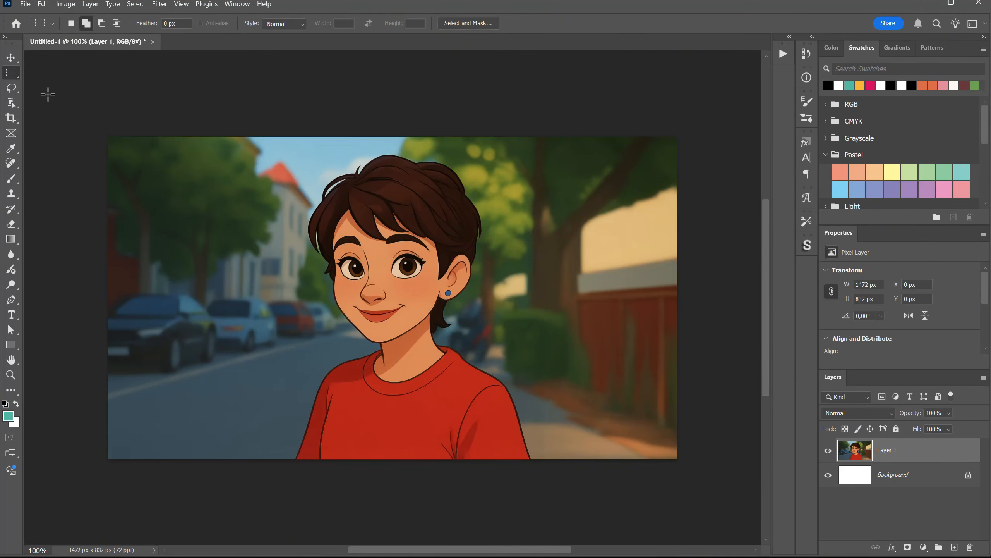
In Photoshop, generatively fill a full-height selection about 433 px wide on the image's left side with "a red bus" and compare variations
{"action": "left_click_drag", "start_coordinate": [48, 94], "coordinate": [275, 467]}
{"action": "left_click", "coordinate": [494, 512]}
{"action": "type", "text": "a"}
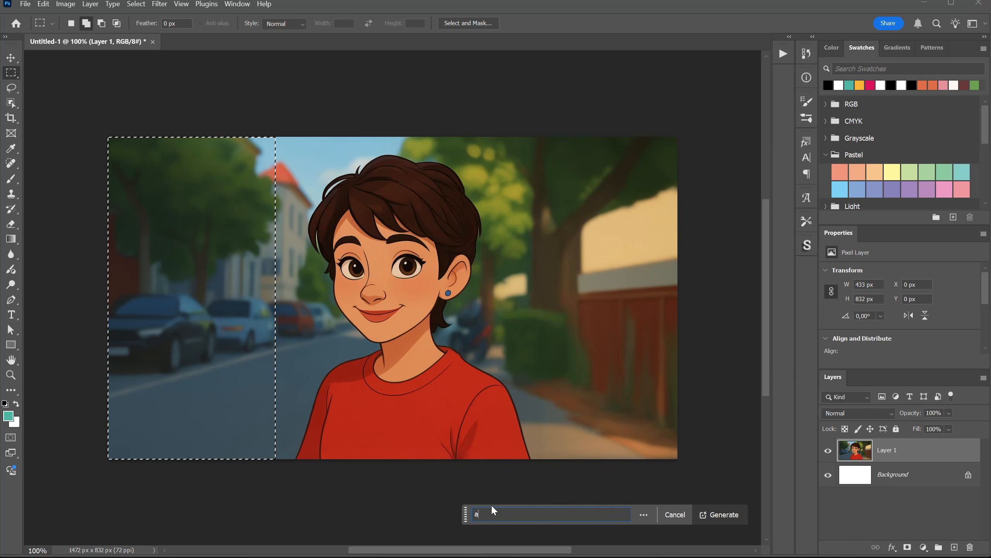
{"action": "type", "text": " red bus"}
{"action": "left_click", "coordinate": [720, 514]}
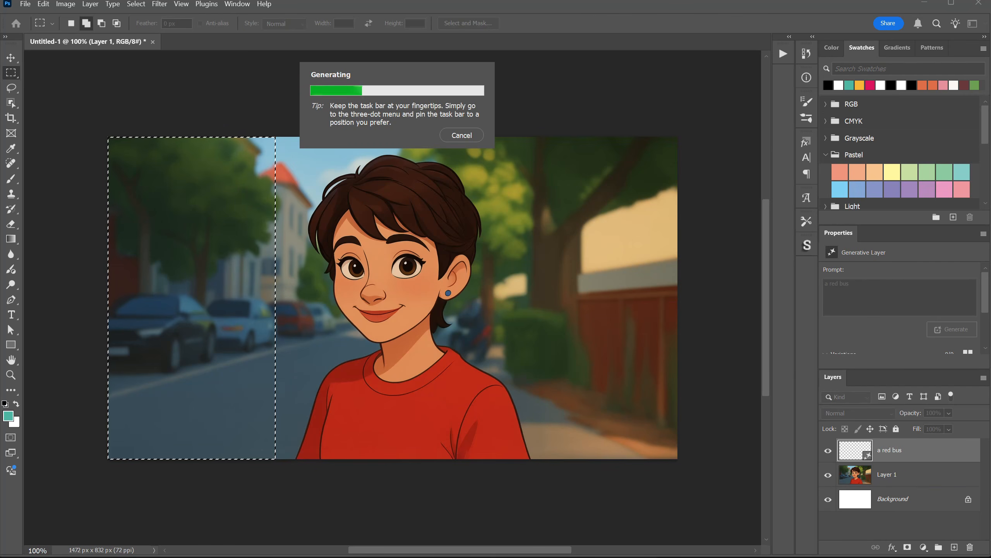
{"action": "left_click", "coordinate": [947, 330]}
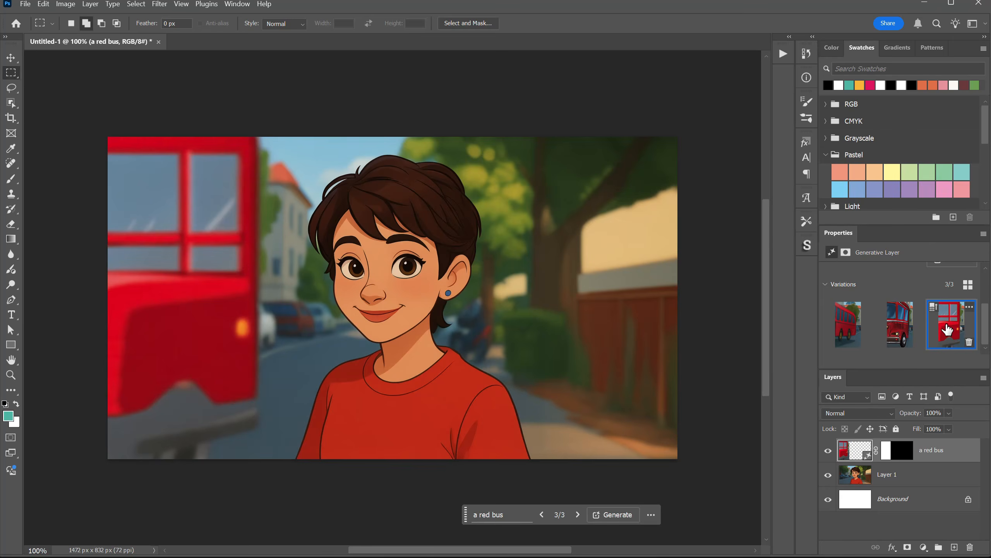
{"action": "left_click", "coordinate": [848, 332]}
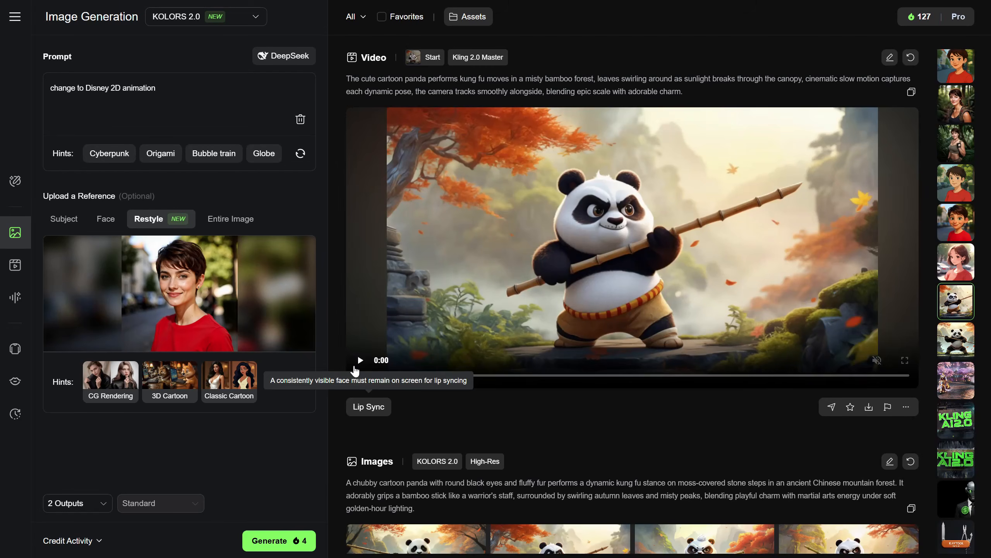
Switch to Kling AI and play the kung fu panda video
{"action": "left_click", "coordinate": [360, 361]}
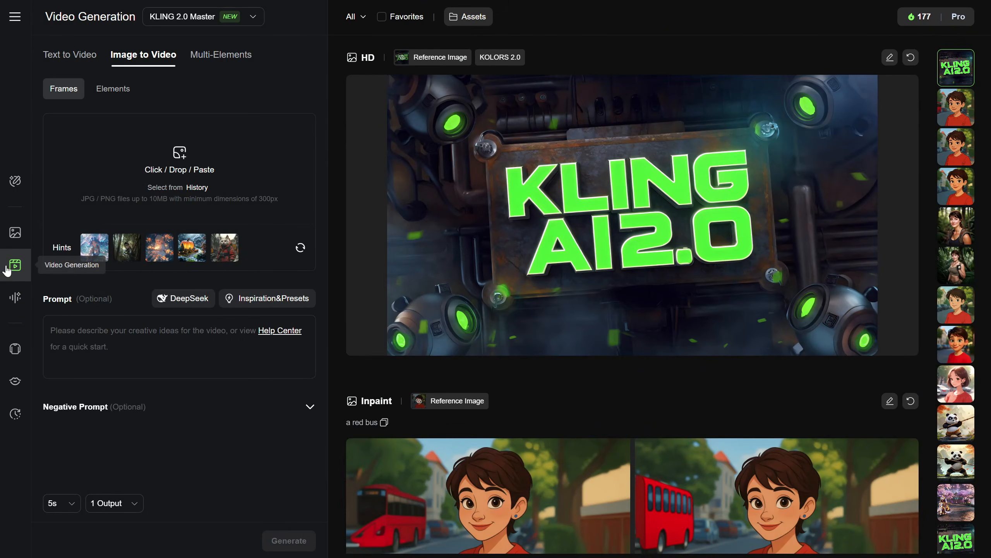
Load "AI titans.jpg" as the image-to-video start frame and open the DeepSeek prompt assistant
{"action": "left_click", "coordinate": [151, 172]}
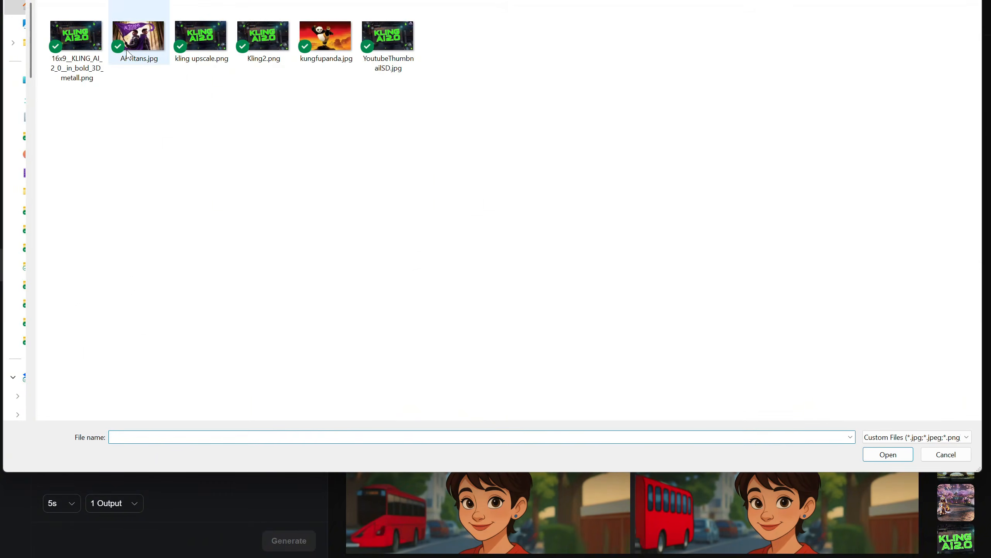
{"action": "double_click", "coordinate": [129, 55]}
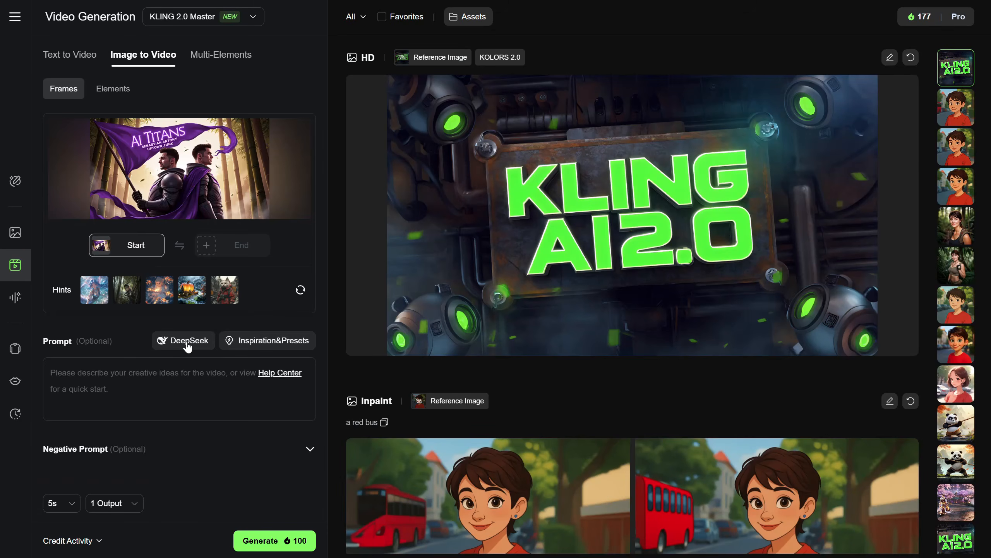
{"action": "left_click", "coordinate": [188, 345]}
Ask DeepSeek: "a prompt for 2 heroes, with a purple flag that say AI Titans and 2 members, slow cinematic movement, bamboo leaves are floating, and subtle wind"
{"action": "left_click", "coordinate": [434, 440]}
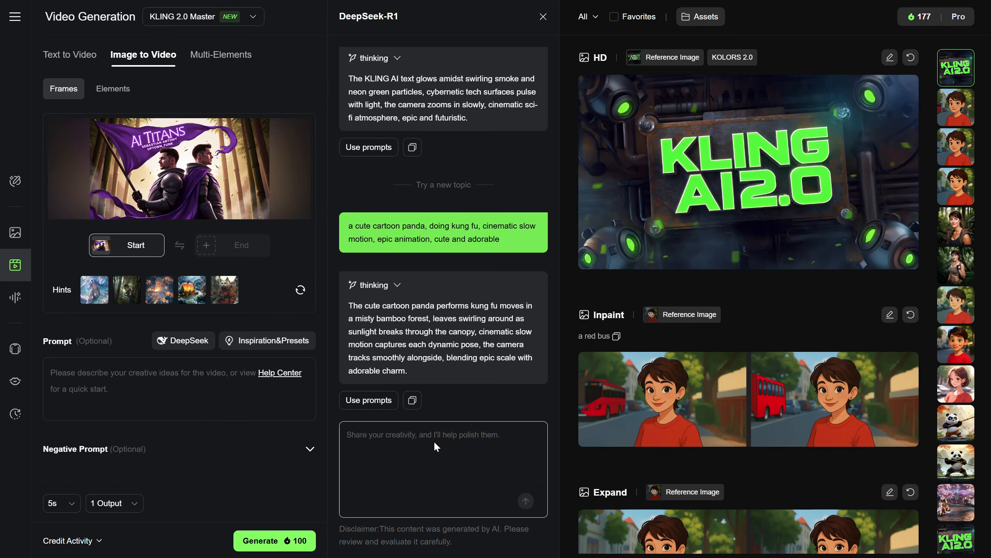
{"action": "type", "text": "a prompt for 2 heroes, with a purple flag that say AI Titans and "}
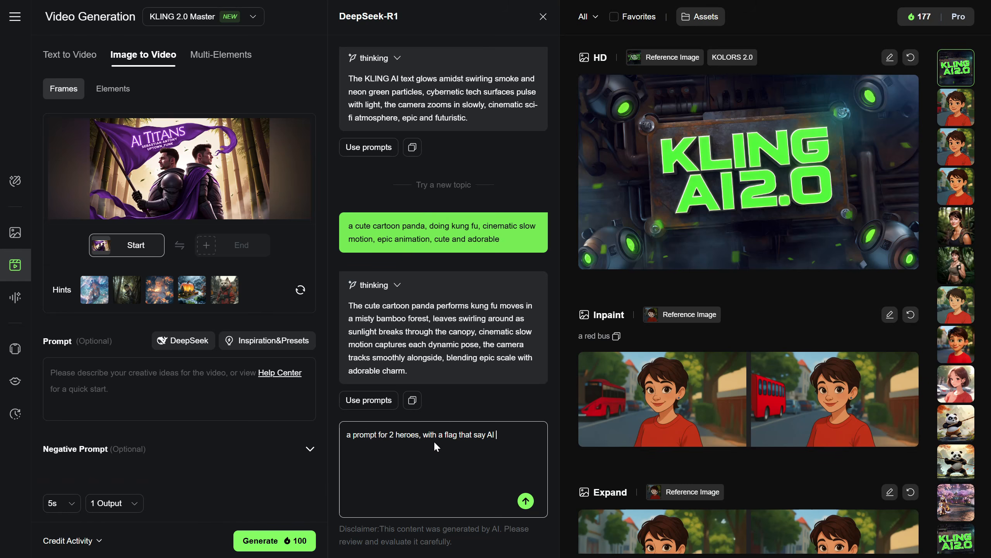
{"action": "type", "text": "2 members"}
{"action": "left_click", "coordinate": [445, 434]}
{"action": "type", "text": "purple"}
{"action": "left_click", "coordinate": [443, 445]}
{"action": "type", "text": ", slow cinematic"}
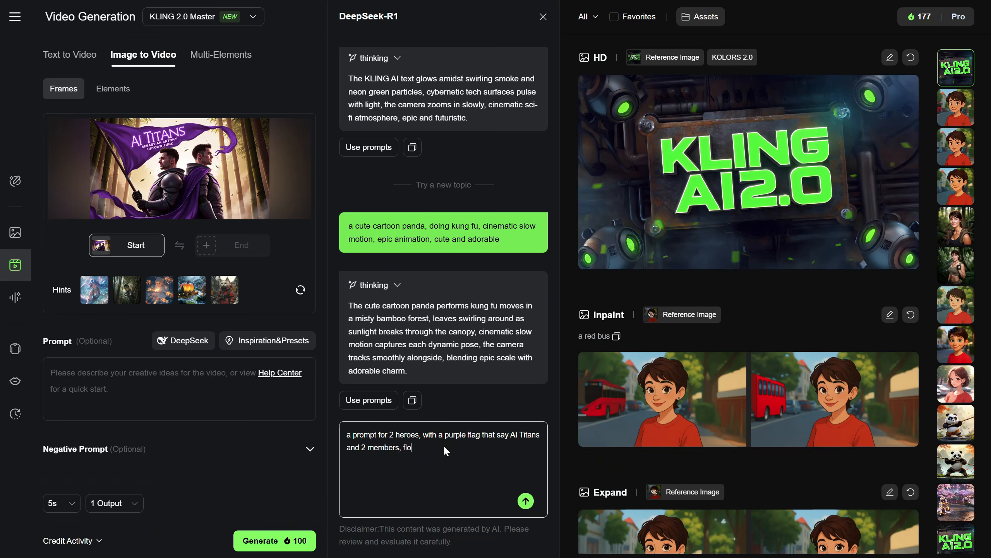
{"action": "type", "text": " movement, bamboo lea"}
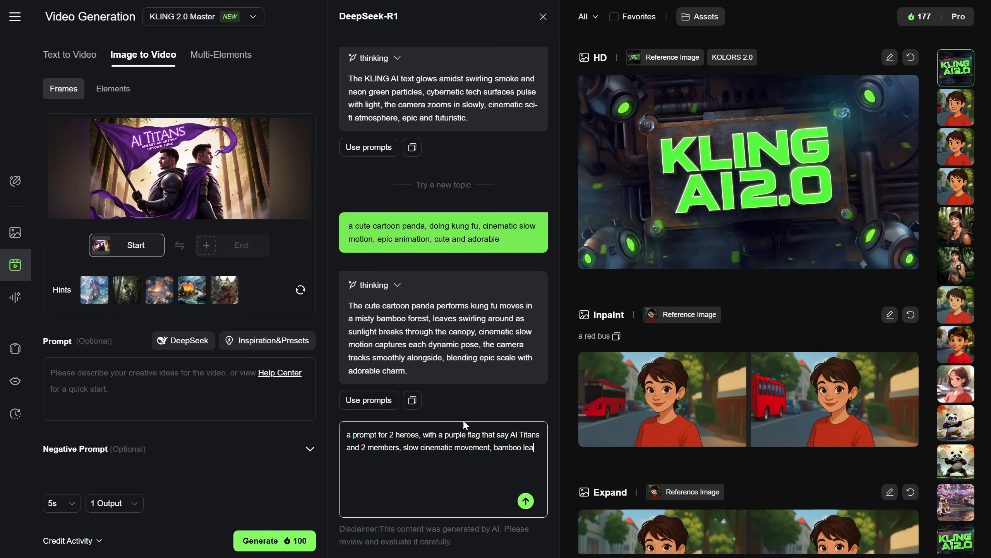
{"action": "type", "text": "ves are floating, and subtle wind"}
{"action": "key", "text": "Return"}
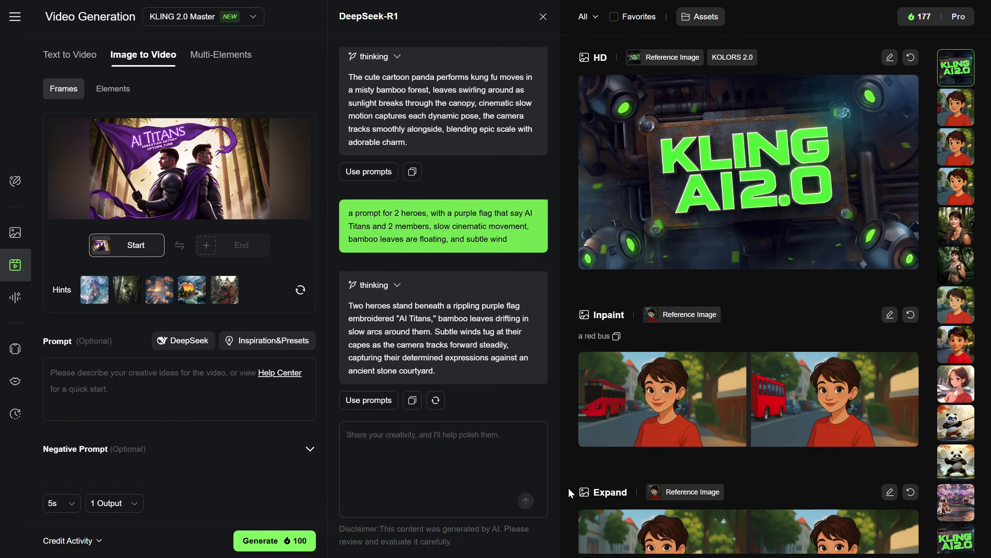
Tell DeepSeek "no one of the hero is holding the purple flag, the one in the left, and the hero stay back to back"
{"action": "left_click", "coordinate": [420, 443]}
{"action": "type", "text": "no one of the hero is holding the "}
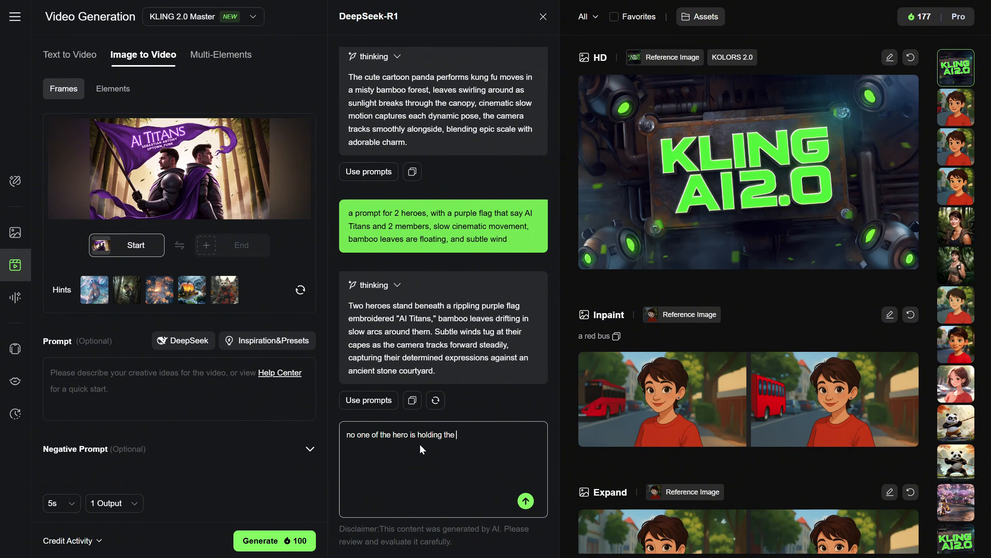
{"action": "type", "text": "purple flag, the one in the left, and the hero stay back to back"}
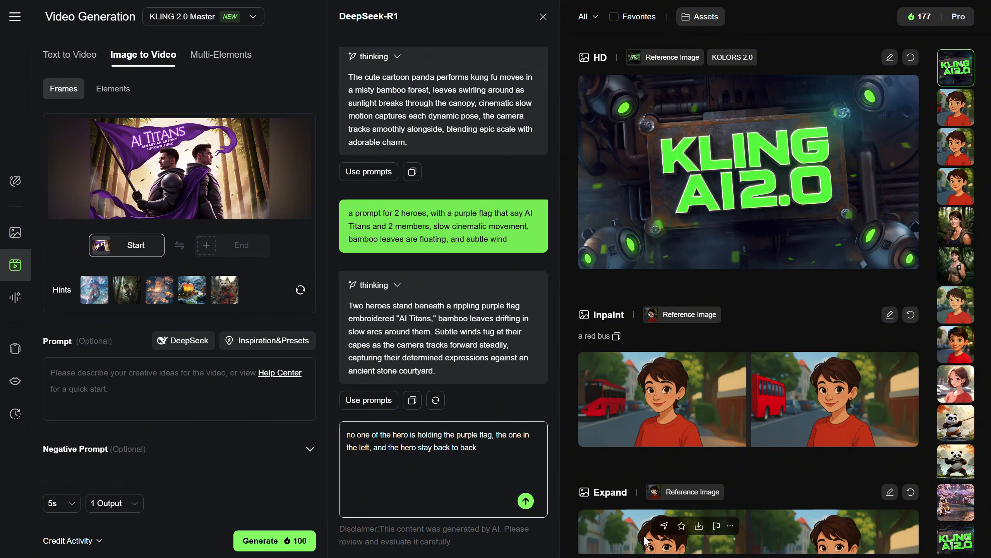
{"action": "left_click", "coordinate": [528, 504]}
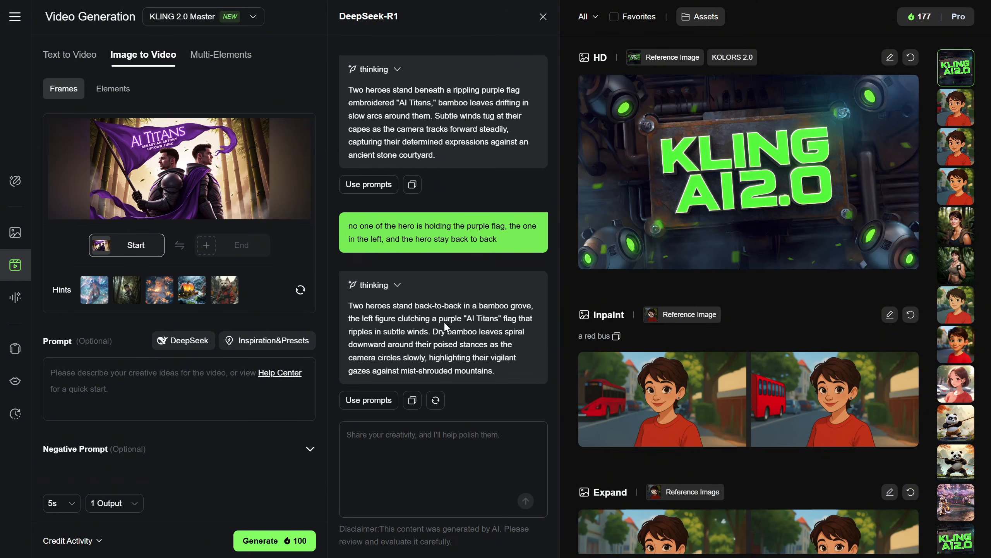
Tell DeepSeek "I want the camera on tripod not moving, and the the flag move slowly in the wind so i can still read the text"
{"action": "left_click", "coordinate": [419, 443]}
{"action": "type", "text": "I want the camera on tripod not moving, and the text and flag"}
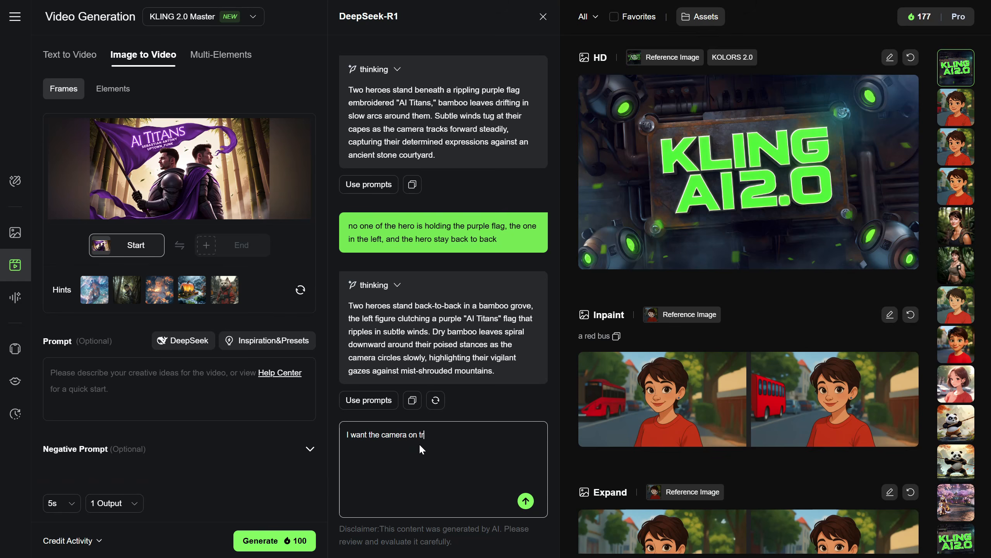
{"action": "key", "text": "ctrl+BackSpace"}
{"action": "key", "text": "ctrl+BackSpace"}
{"action": "key", "text": "ctrl+BackSpace"}
{"action": "type", "text": "the flag move slowly in the wind so i can still read the text"}
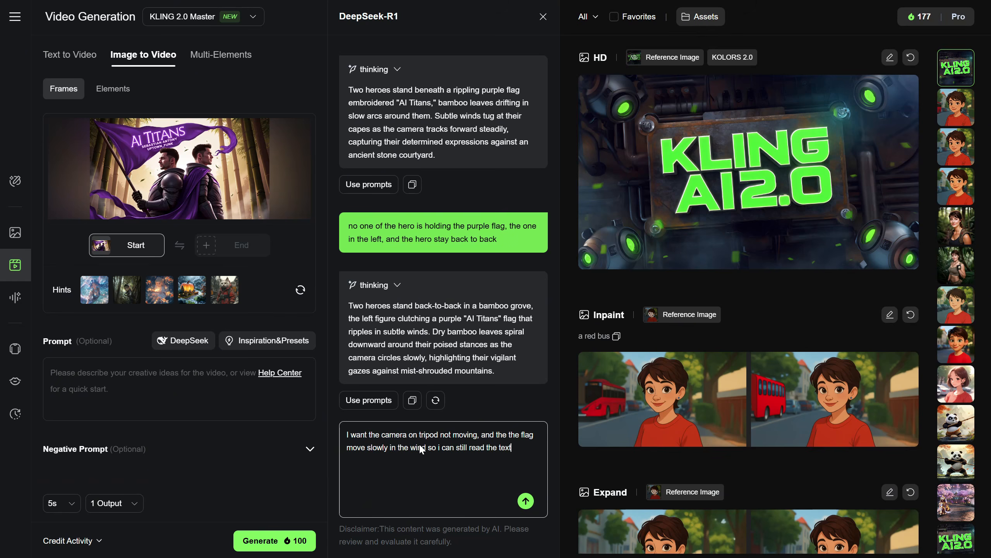
{"action": "left_click", "coordinate": [526, 501]}
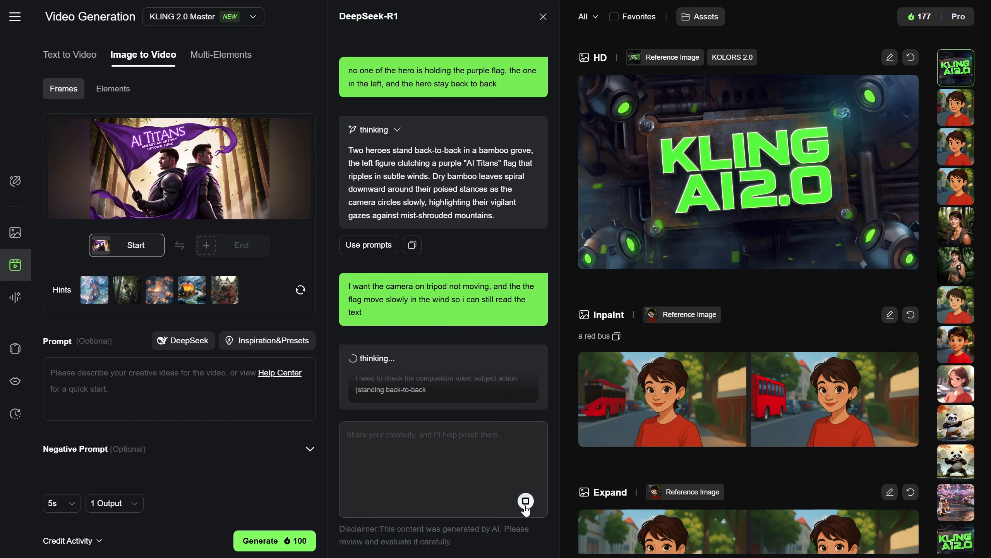
Request the DeepSeek prompt in English with the message "i want in english"
{"action": "left_click", "coordinate": [444, 447]}
{"action": "type", "text": "i want in english"}
{"action": "key", "text": "Return"}
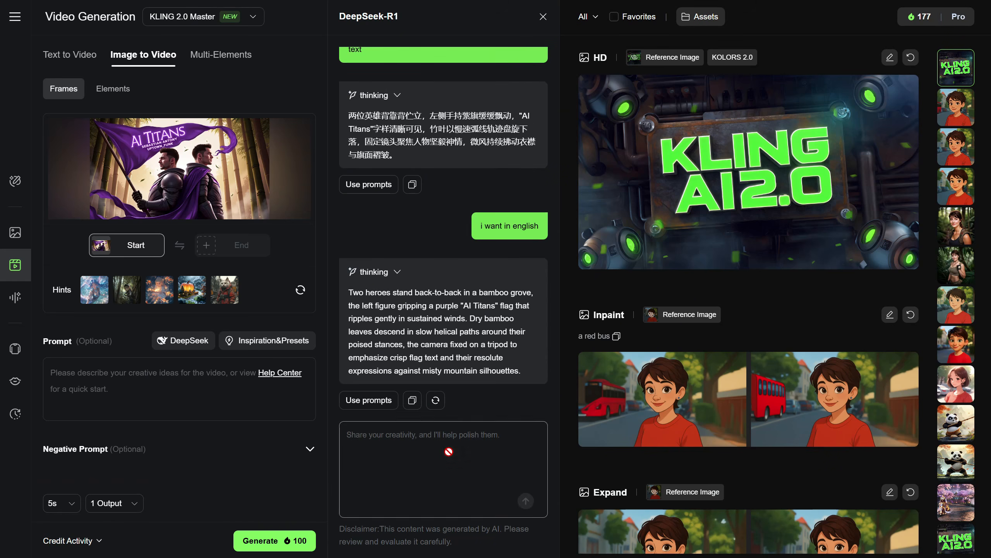
Use the English DeepSeek prompt and generate one 5-second KLING 2.0 Master video from the two heroes image
{"action": "left_click", "coordinate": [368, 400]}
{"action": "scroll", "coordinate": [285, 553], "scroll_direction": "down", "scroll_amount": 2}
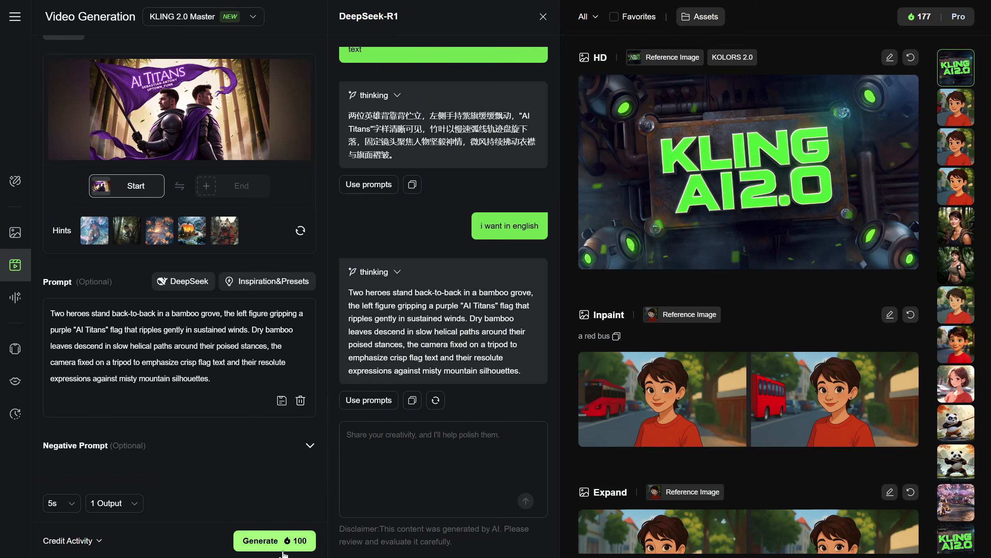
{"action": "left_click", "coordinate": [262, 543]}
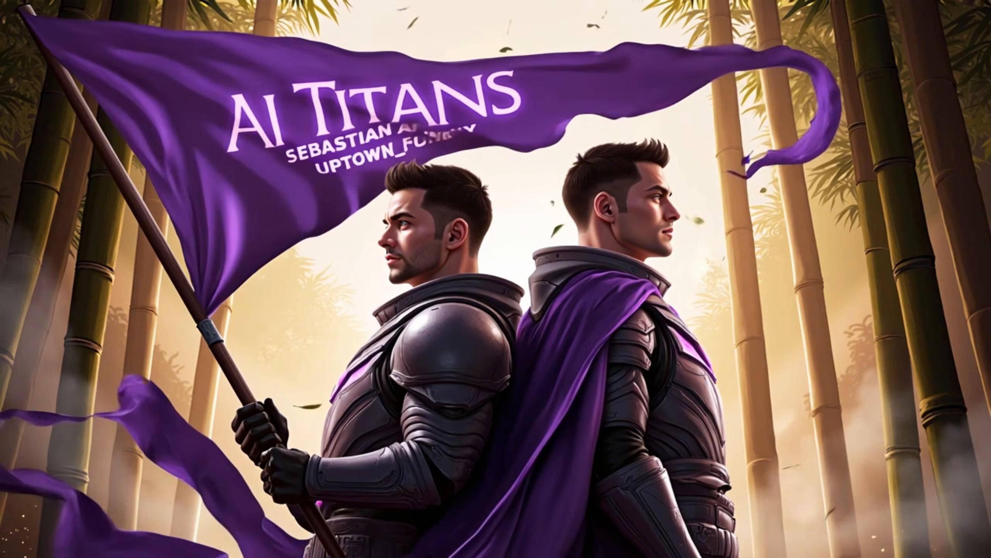